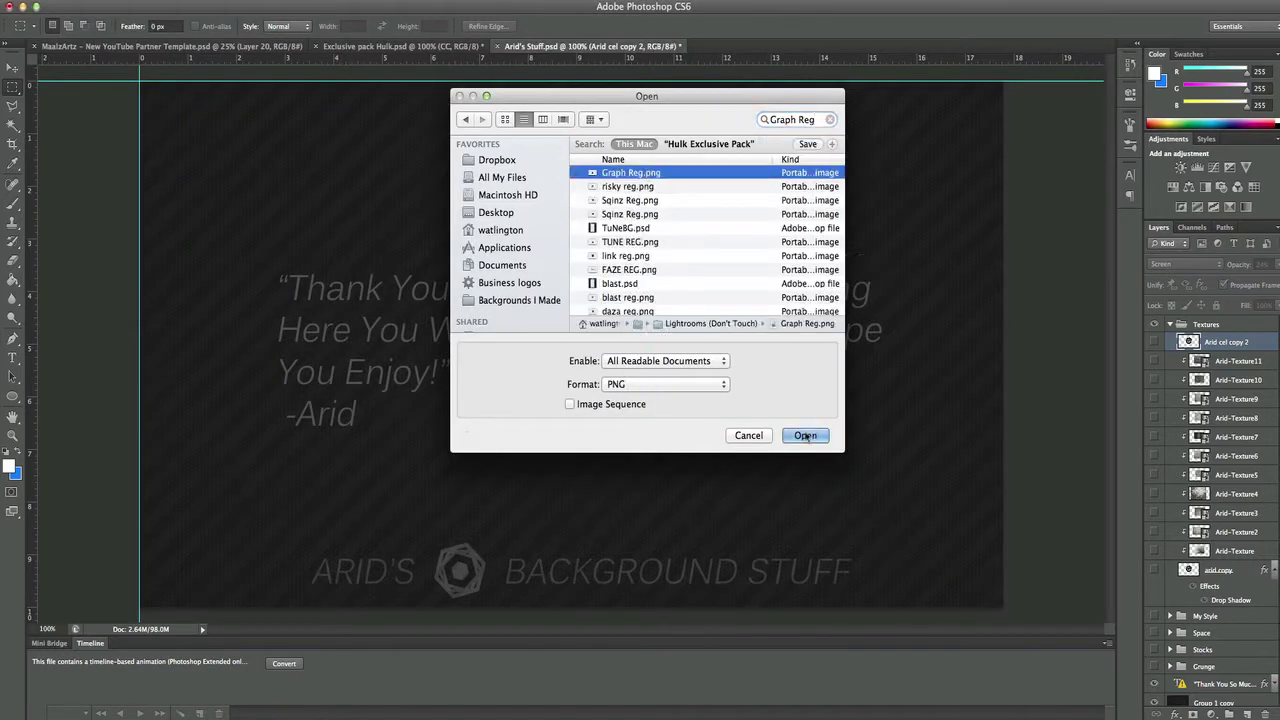
# Place the Graph Cel image as a Color Dodge layer at 24% opacity
pyautogui.write('ph Cel')
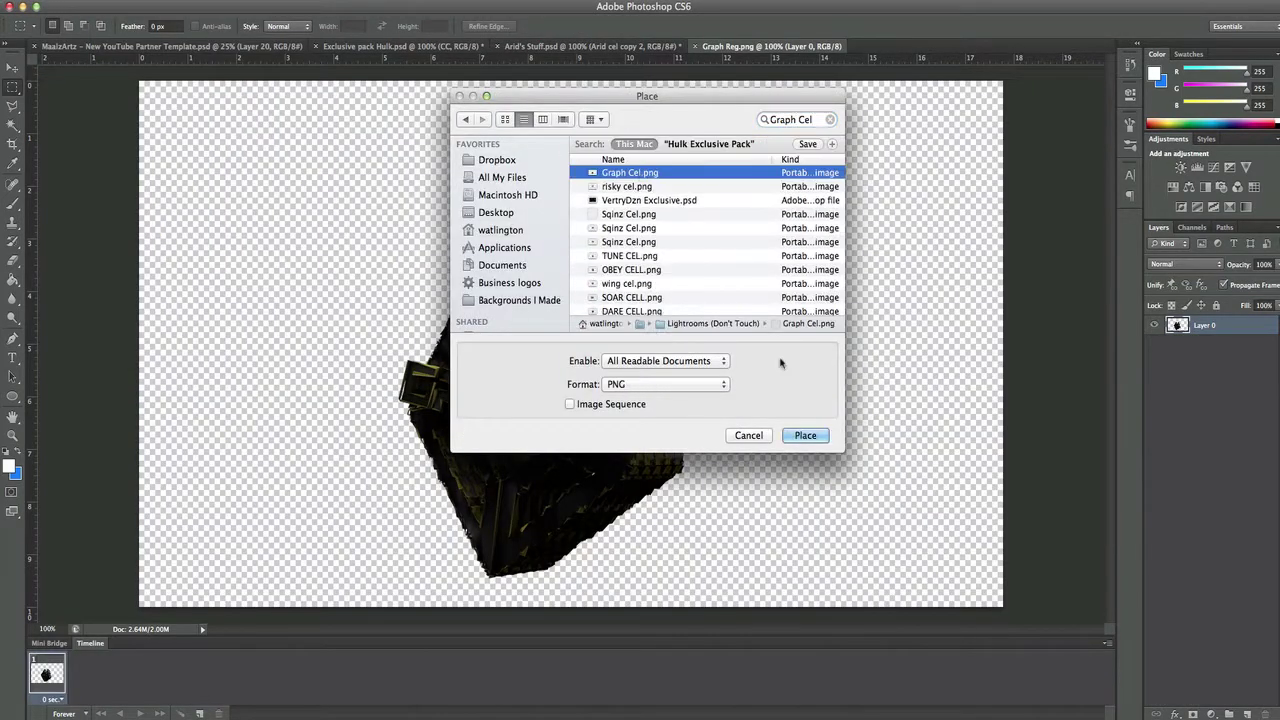
pyautogui.press('Return')
pyautogui.moveTo(1231, 286); pyautogui.dragTo(1234, 286)
pyautogui.click(760, 240)
pyautogui.click(1185, 264)
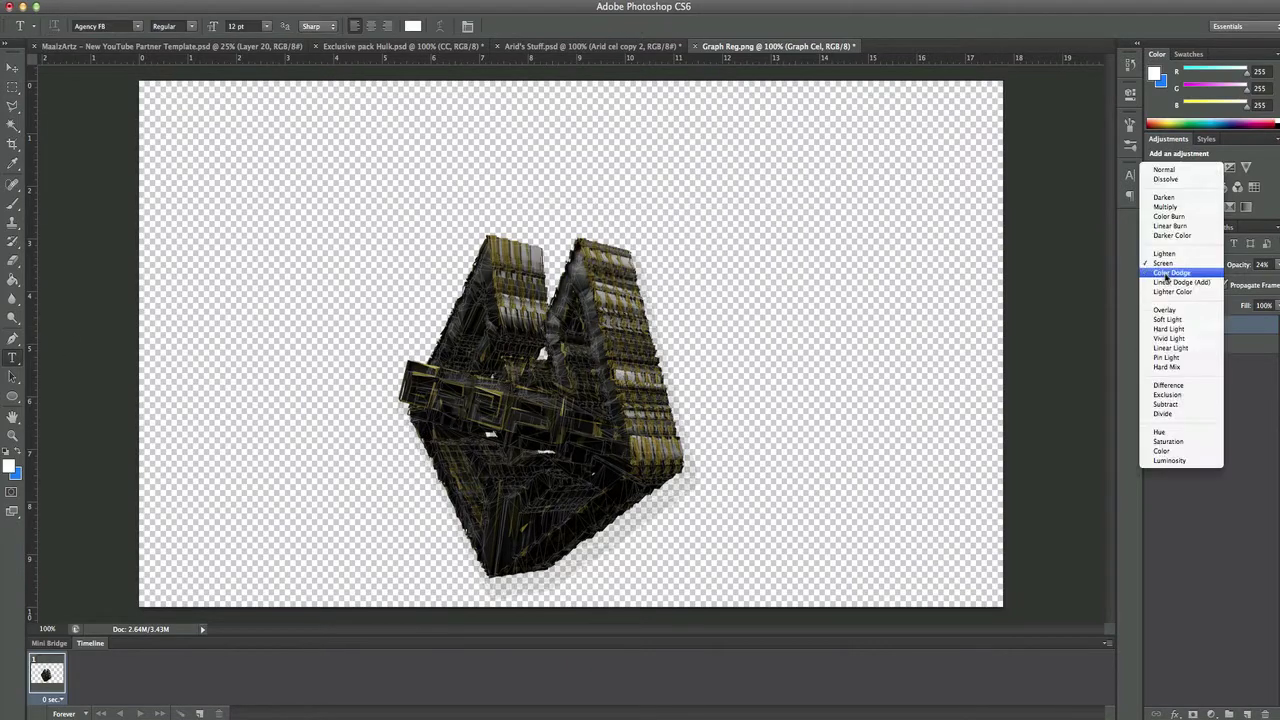
pyautogui.press('Return')
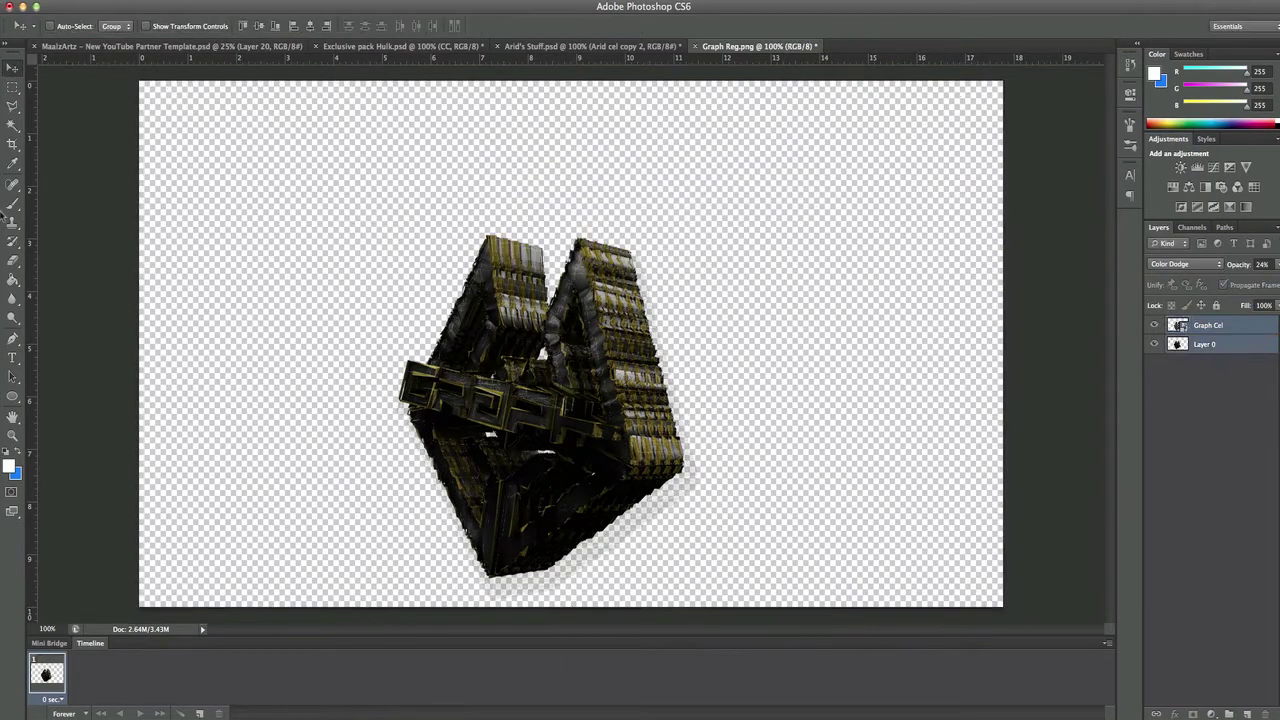
# Bring Arid-Texture4 into Graph Reg and delete it outside the object selection
pyautogui.click(590, 46)
pyautogui.moveTo(570, 350); pyautogui.dragTo(761, 456)
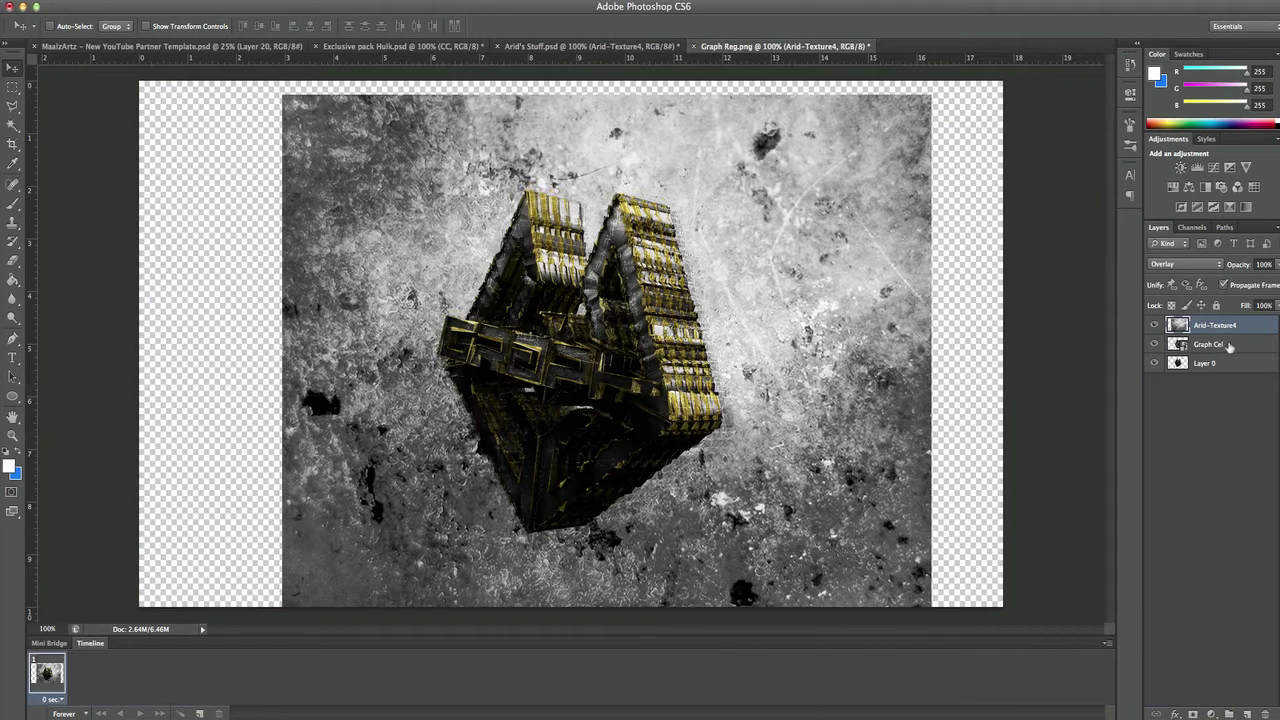
pyautogui.press('Delete')
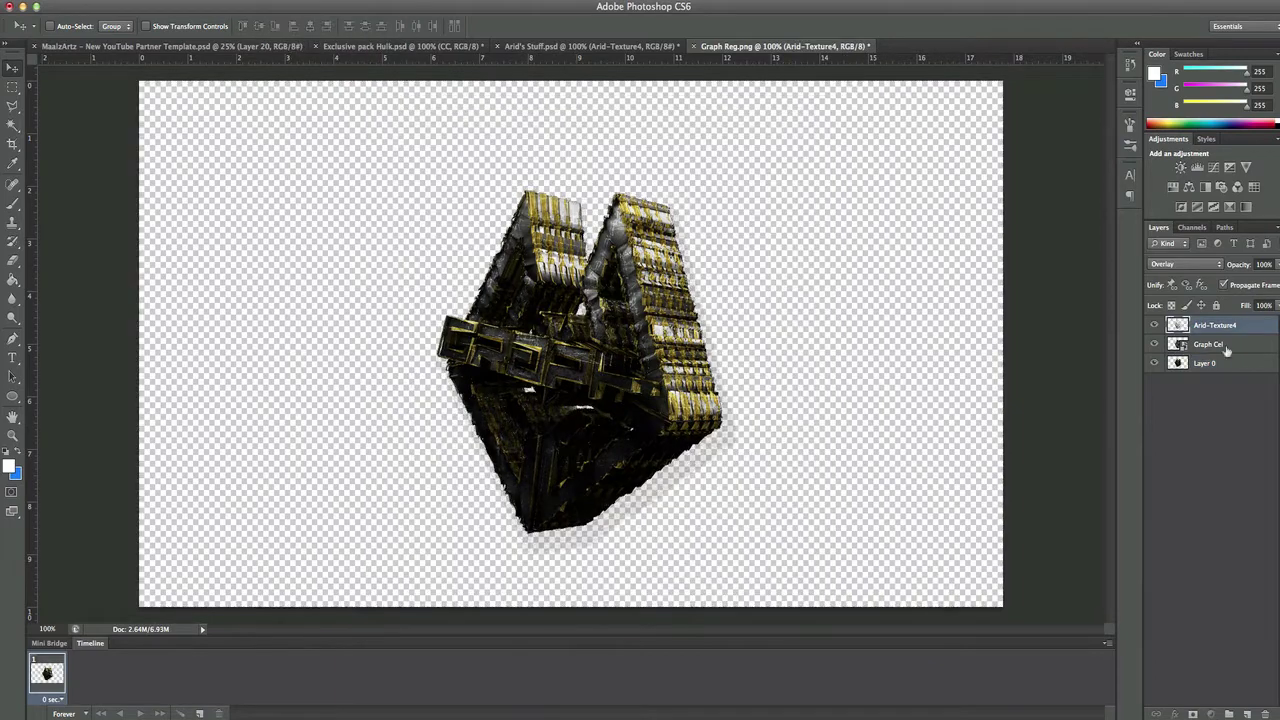
pyautogui.moveTo(125, 82); pyautogui.dragTo(200, 82)
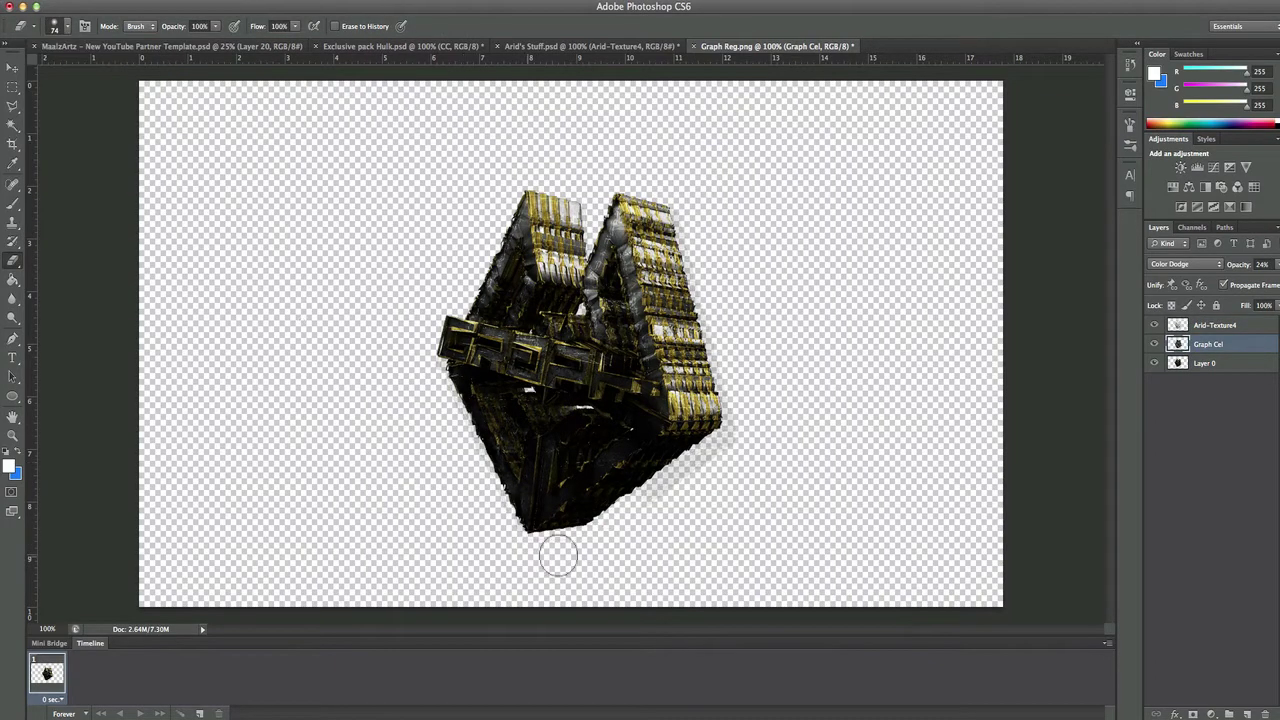
# Add Arid-Texture6 and erase its left edge around the object
pyautogui.hotkey('ctrl', 'shift', 'Tab')
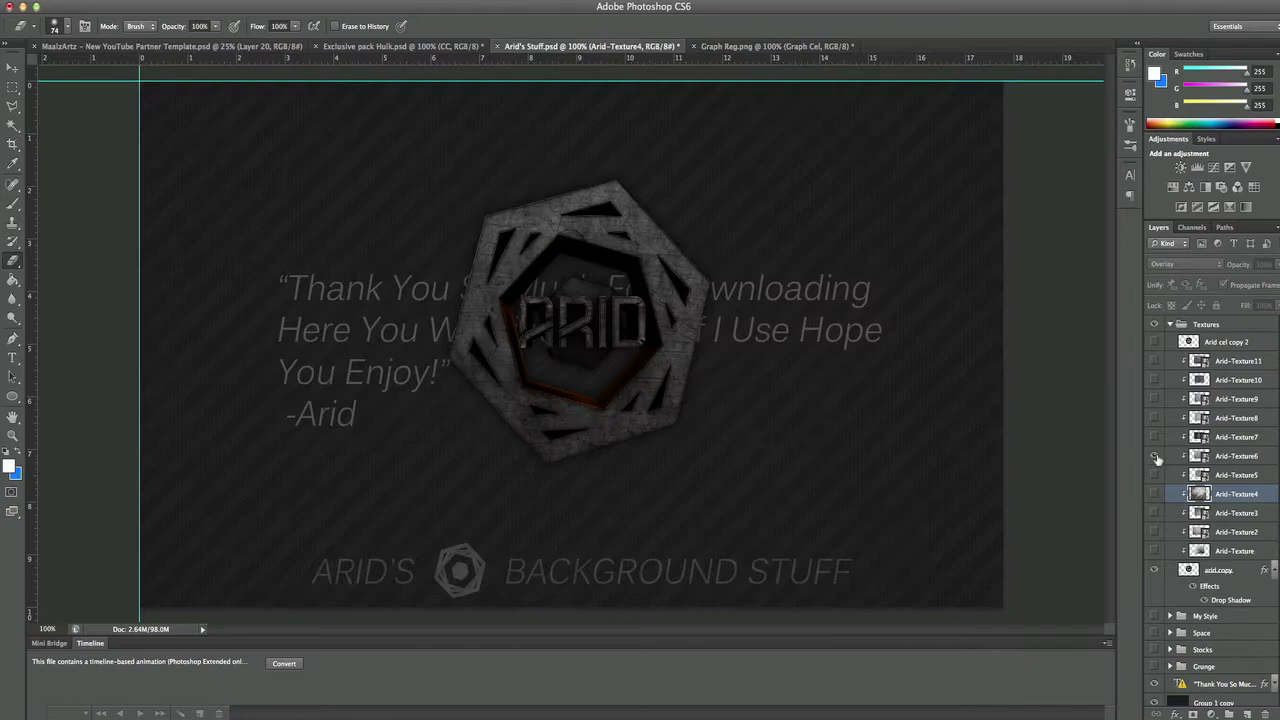
pyautogui.moveTo(757, 46); pyautogui.dragTo(749, 468)
pyautogui.click(1215, 344)
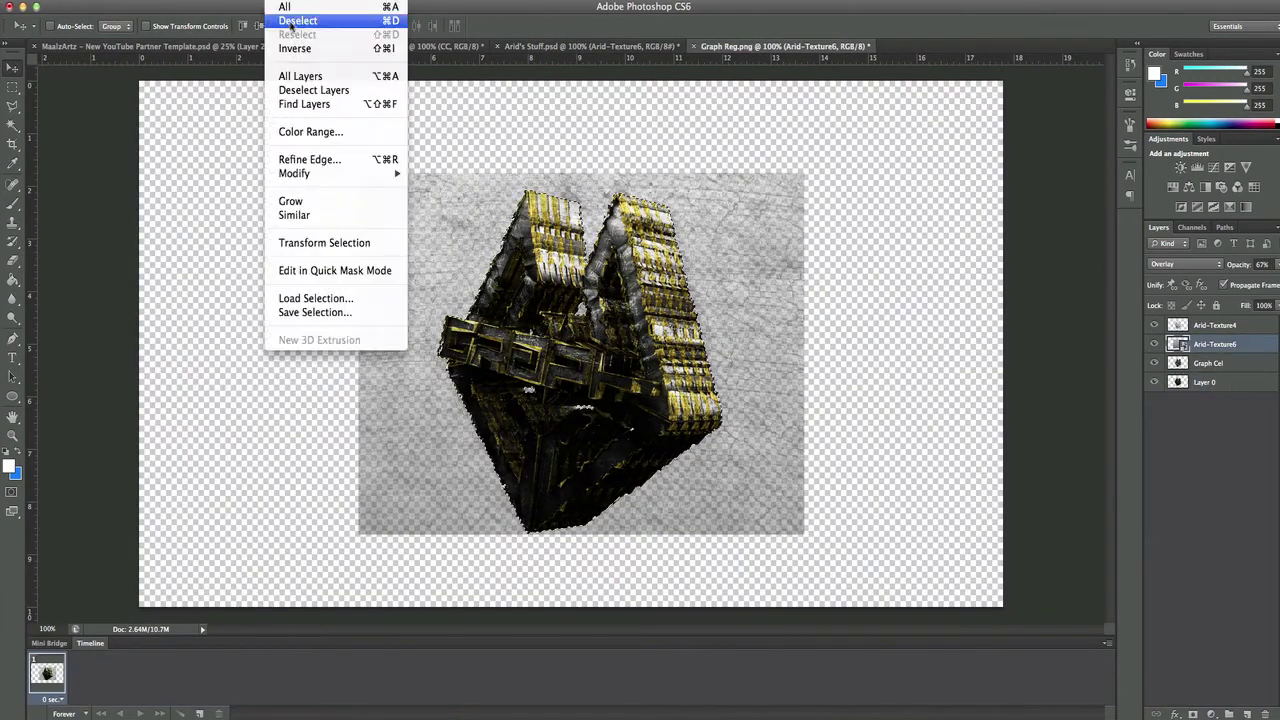
pyautogui.click(290, 4)
pyautogui.press('e')
pyautogui.moveTo(372, 150)
pyautogui.mouseDown()
pyautogui.moveTo(330, 518)
pyautogui.moveTo(755, 420)
pyautogui.mouseUp()
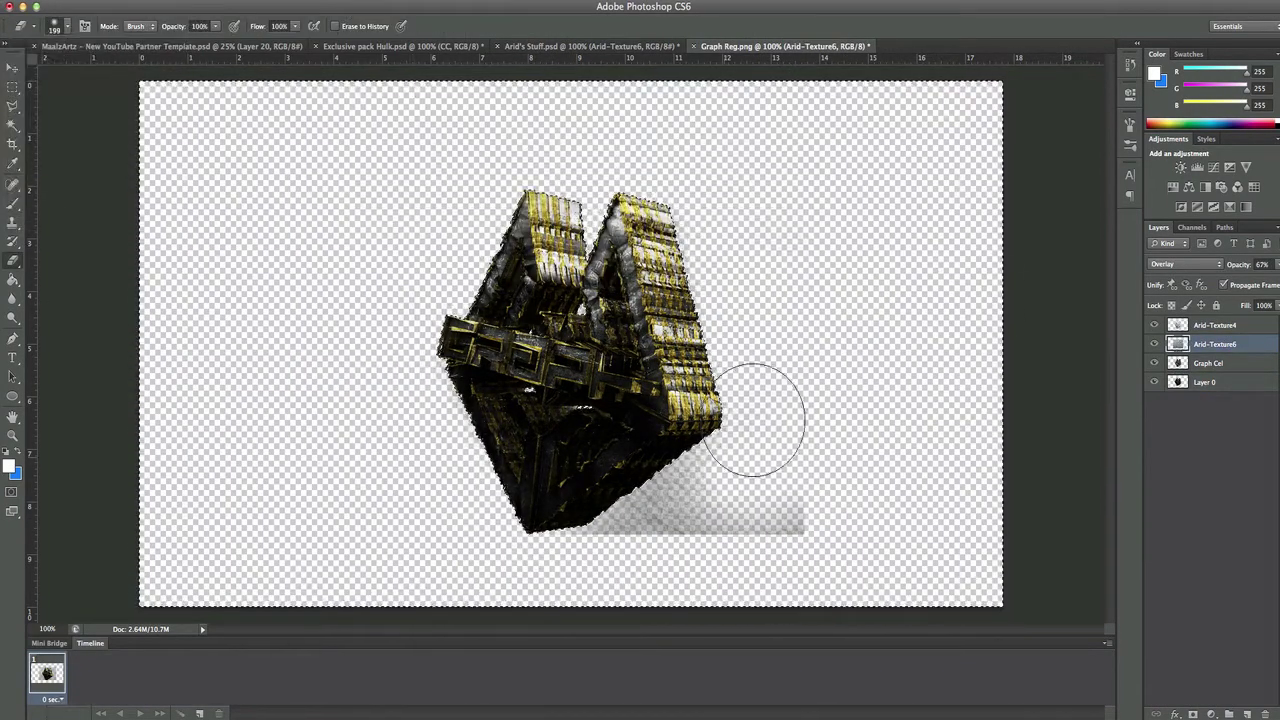
# Add the cracked Arid-Texture8 and erase it around the object
pyautogui.click(590, 46)
pyautogui.press('v')
pyautogui.moveTo(600, 350); pyautogui.dragTo(680, 150)
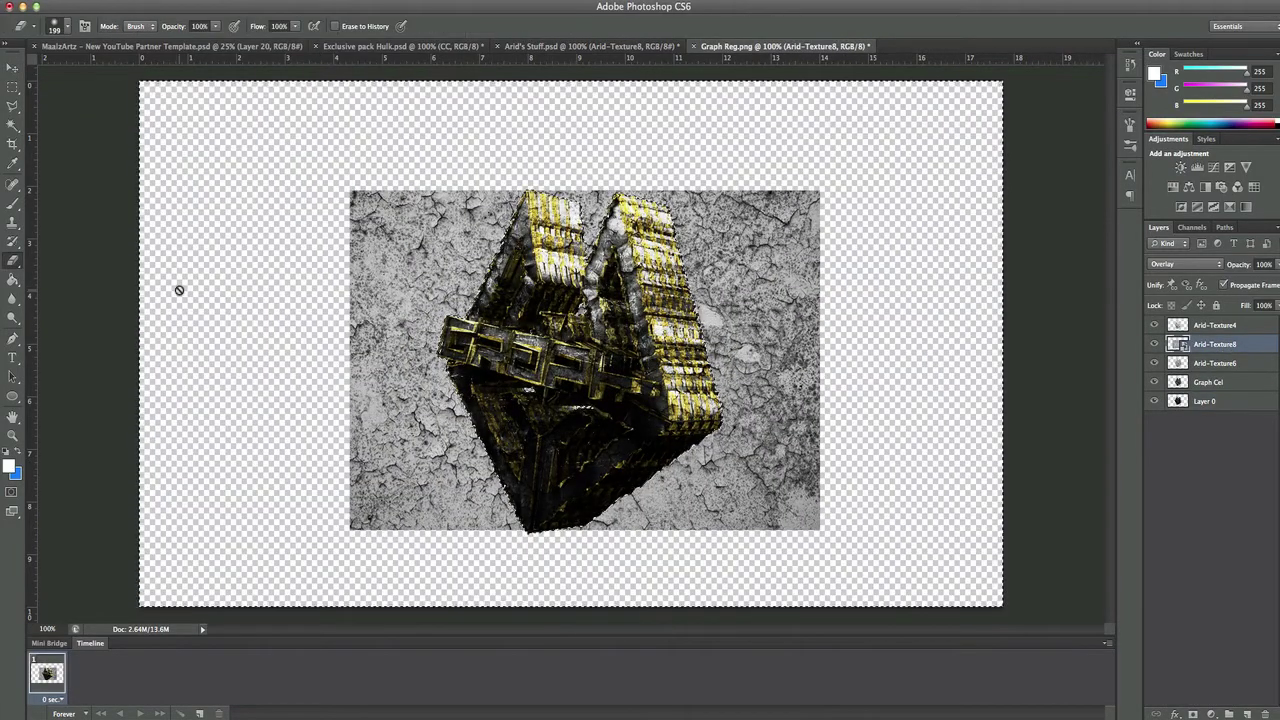
pyautogui.press('e')
pyautogui.moveTo(177, 286)
pyautogui.mouseDown()
pyautogui.moveTo(709, 214)
pyautogui.moveTo(766, 498)
pyautogui.mouseUp()
# Add Arid-Texture9, rasterize it, and erase it around the object
pyautogui.click(590, 46)
pyautogui.press('v')
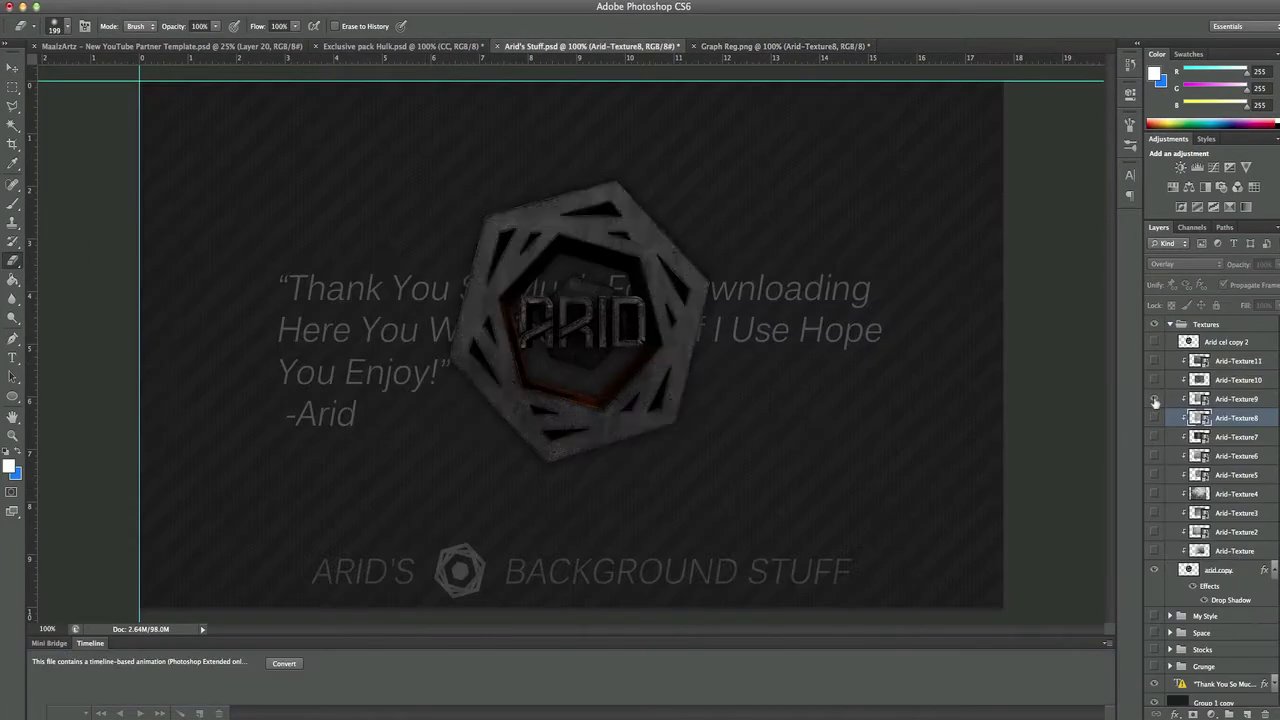
pyautogui.moveTo(1177, 407); pyautogui.dragTo(1177, 423)
pyautogui.press('e')
pyautogui.click(600, 300)
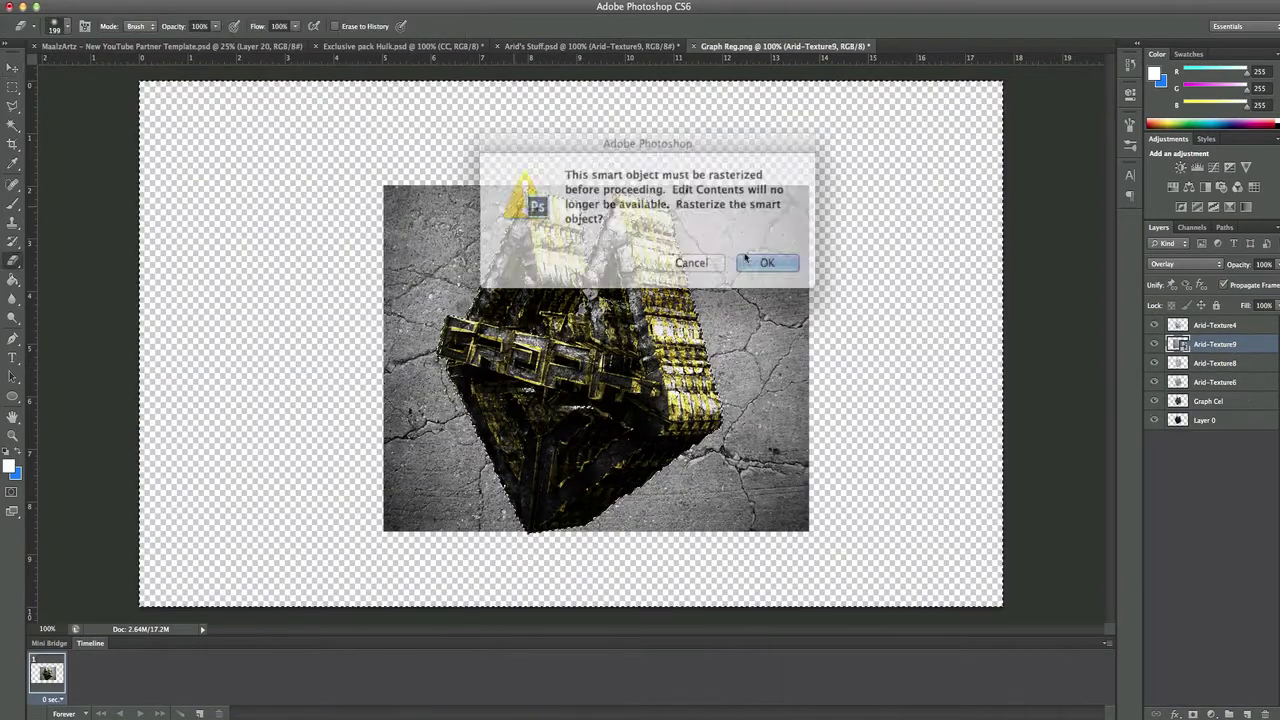
pyautogui.click(766, 263)
pyautogui.moveTo(766, 263)
pyautogui.mouseDown()
pyautogui.moveTo(323, 394)
pyautogui.moveTo(1133, 338)
pyautogui.mouseUp()
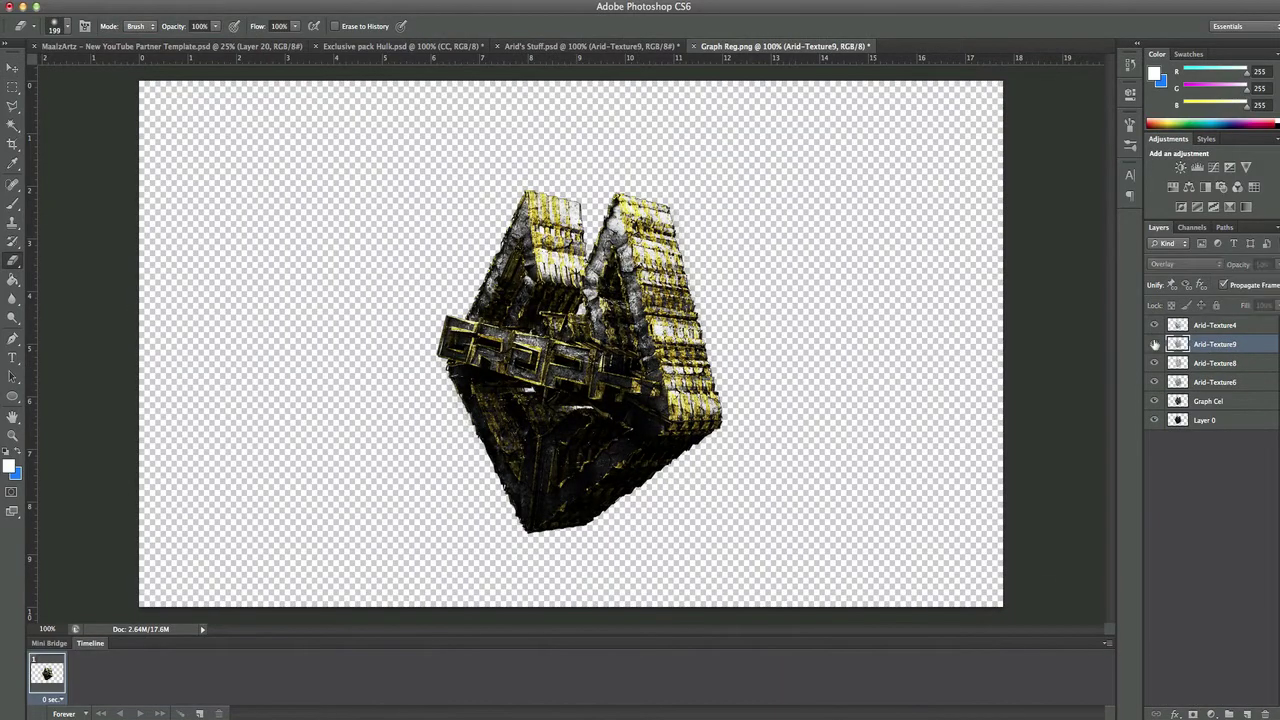
# Add and transform Arid-Texture10, then drop the selection
pyautogui.click(590, 46)
pyautogui.press('v')
pyautogui.moveTo(560, 350); pyautogui.dragTo(720, 321)
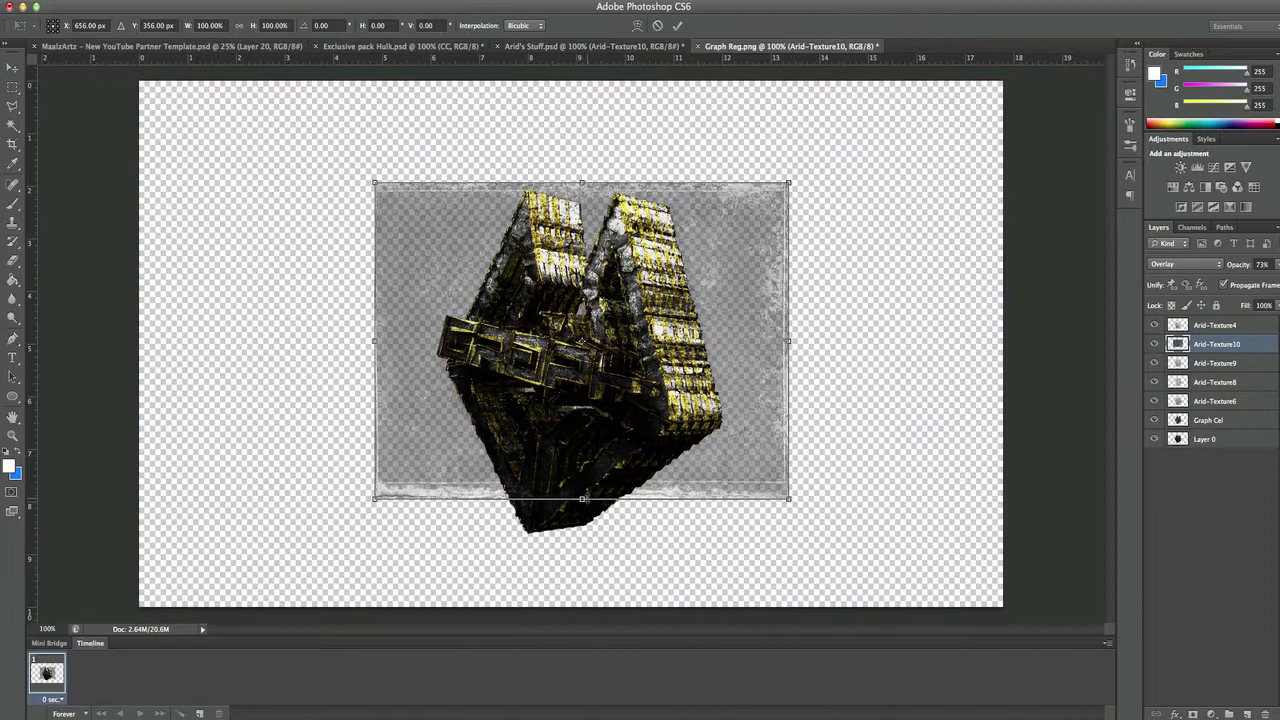
pyautogui.press('t')
pyautogui.click(760, 240)
pyautogui.click(1205, 439)
pyautogui.click(1216, 344)
pyautogui.click(297, 20)
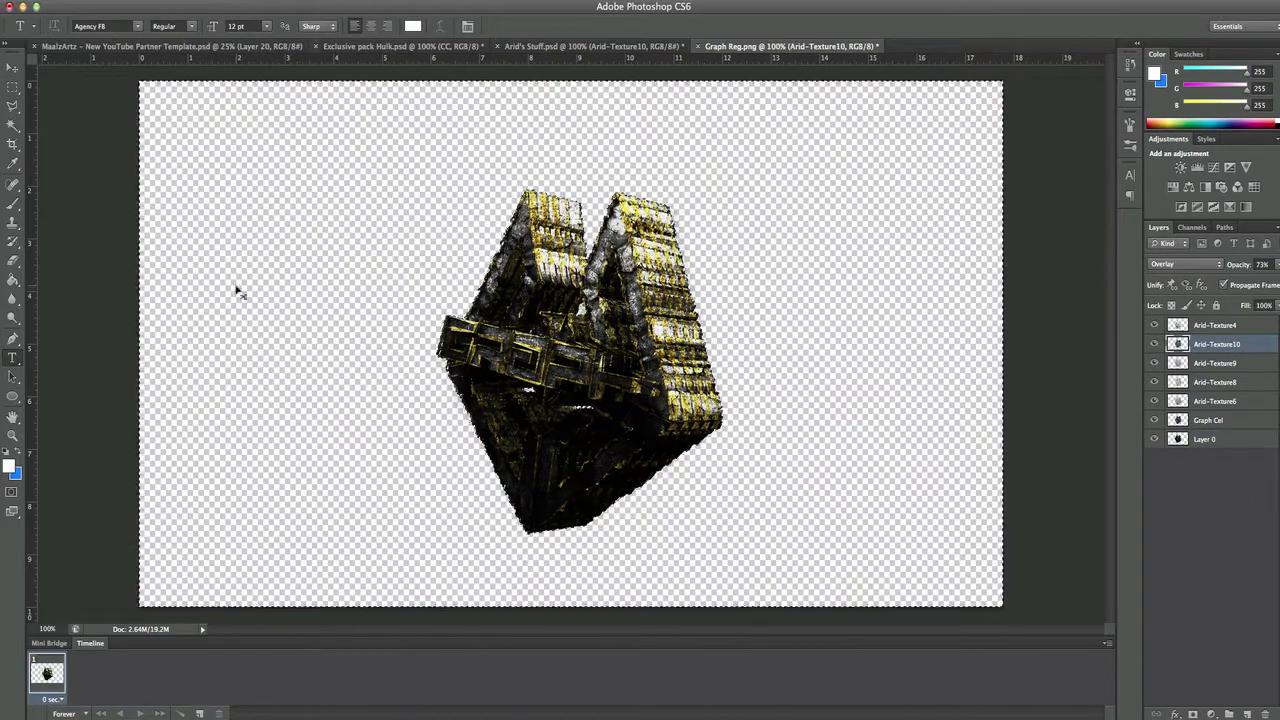
# Add Arid-Texture11 and erase the grey texture around the object
pyautogui.click(590, 46)
pyautogui.press('v')
pyautogui.moveTo(560, 350); pyautogui.dragTo(836, 480)
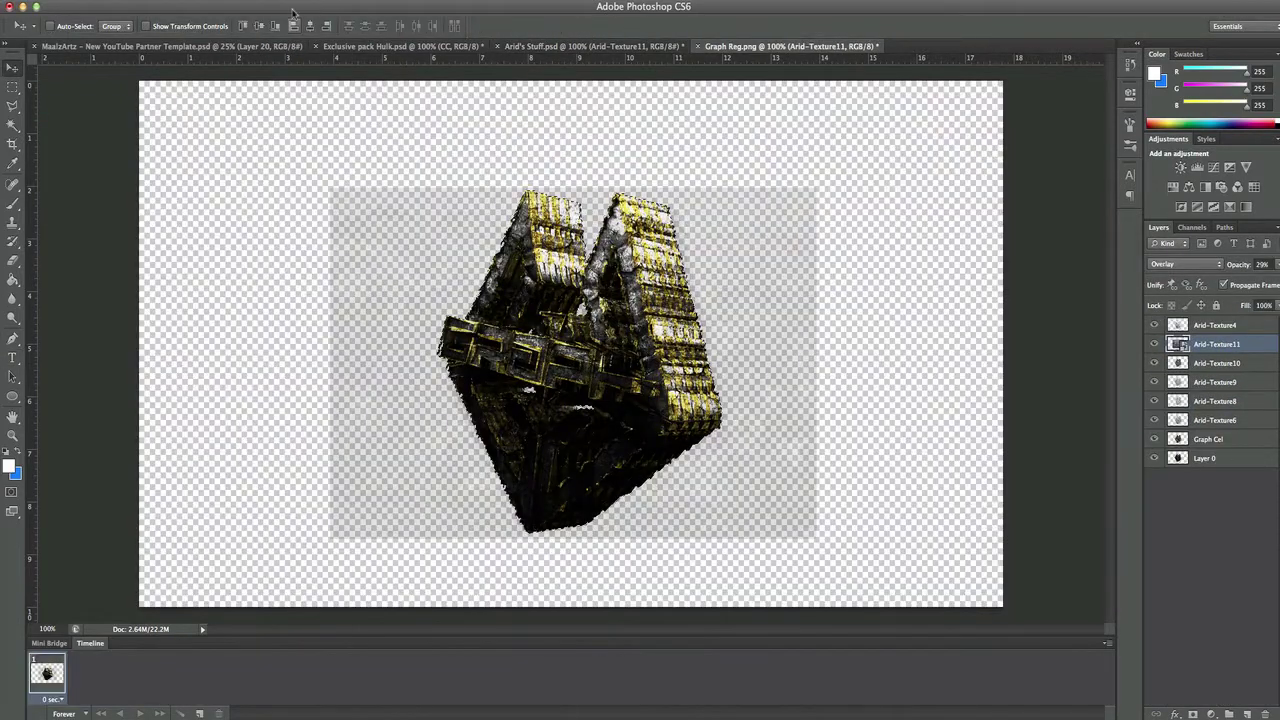
pyautogui.click(13, 260)
pyautogui.moveTo(790, 200); pyautogui.dragTo(560, 520)
pyautogui.moveTo(500, 210); pyautogui.dragTo(317, 400)
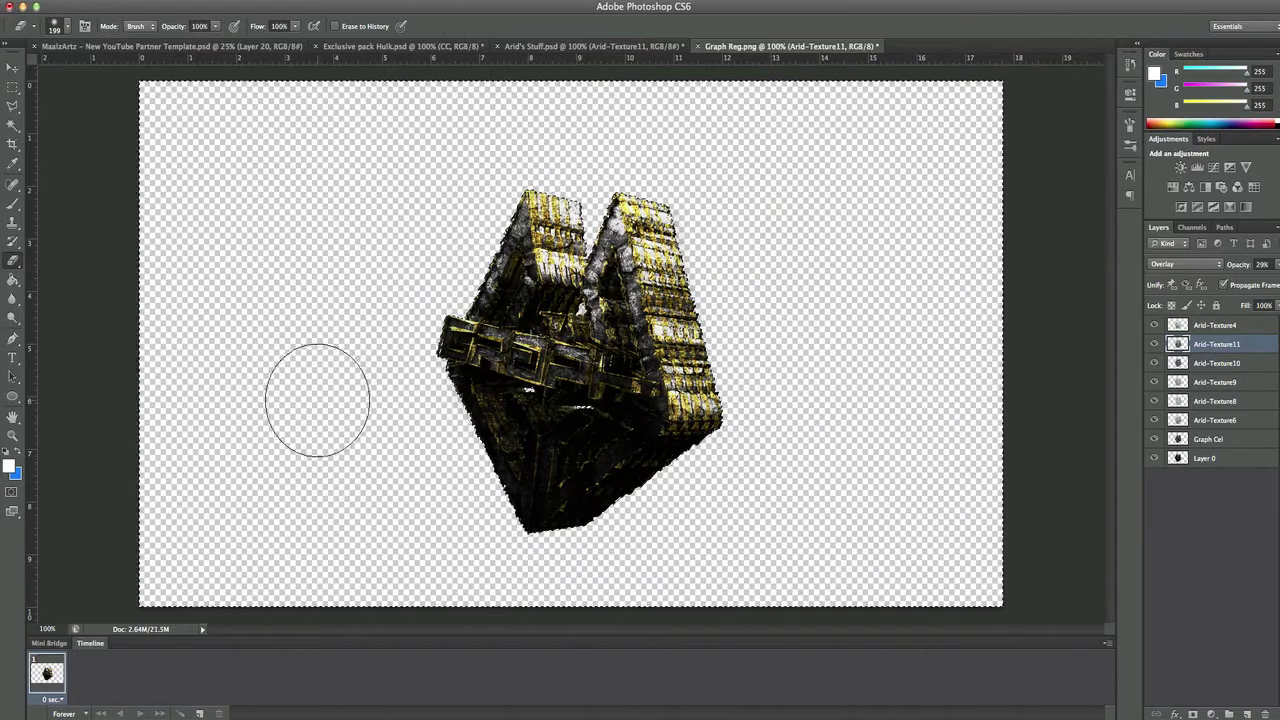
pyautogui.click(1153, 344)
# Give Layer 0 a Gradient Overlay with a grey 585858 stop
pyautogui.click(1153, 344)
pyautogui.doubleClick(1230, 458)
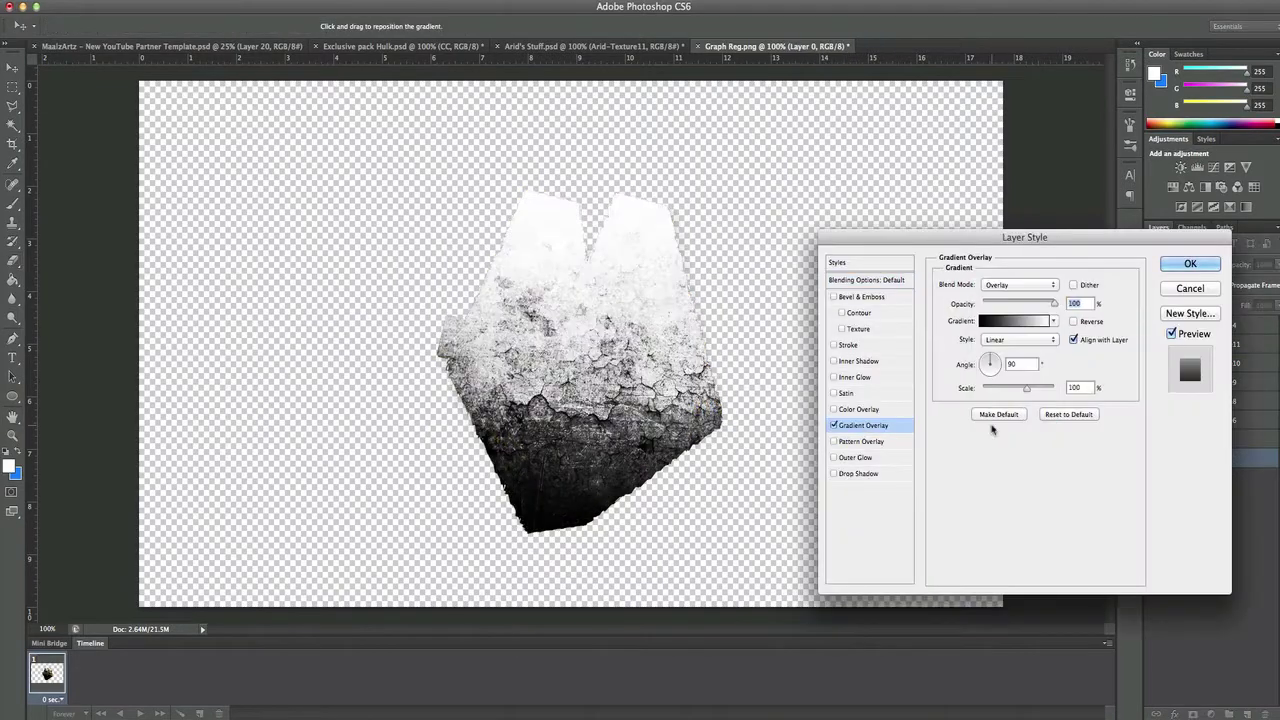
pyautogui.click(1013, 320)
pyautogui.doubleClick(766, 482)
pyautogui.click(1153, 128)
pyautogui.doubleClick(1035, 482)
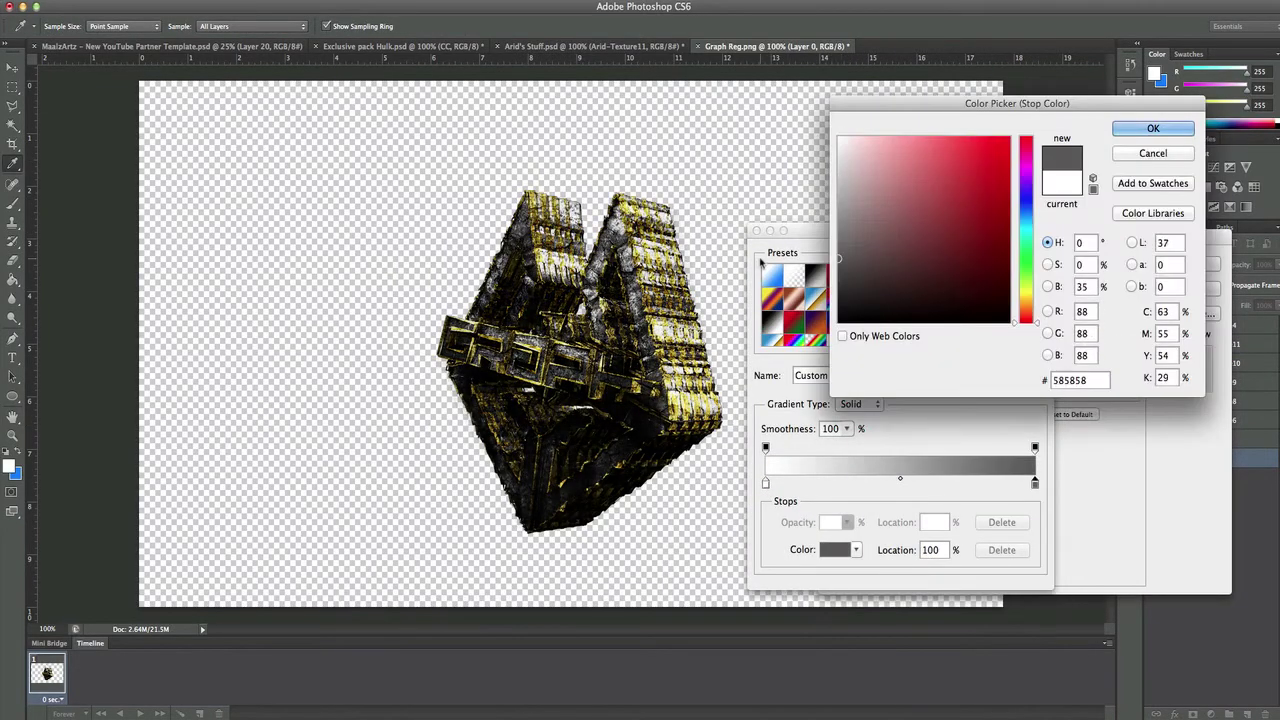
pyautogui.press('Return')
pyautogui.press('Return')
pyautogui.press('Return')
# Save the layered file as Graph Reg.psd
pyautogui.rightClick(1211, 452)
pyautogui.press('Escape')
pyautogui.hotkey('ctrl', 'shift', 's')
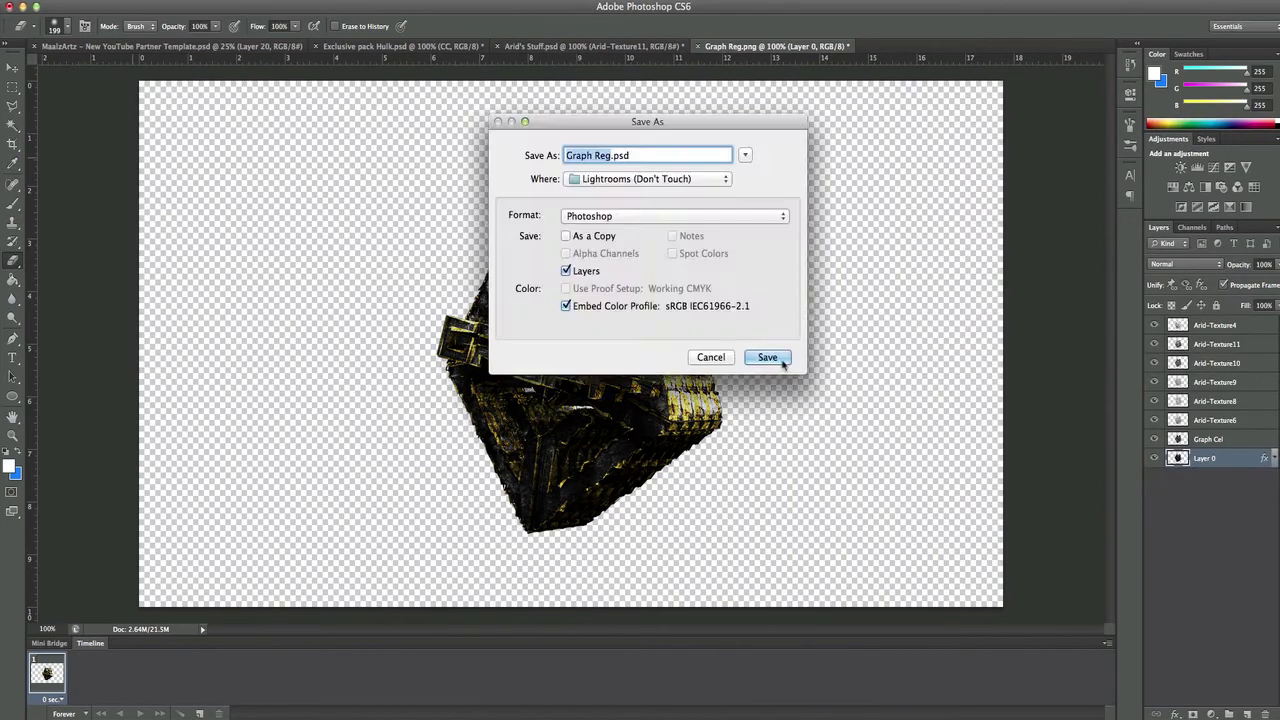
pyautogui.click(783, 364)
pyautogui.click(45, 226)
# Place Graph Reg.psd into the MaalzArtz YouTube template
pyautogui.write('Graph Reg.psd')
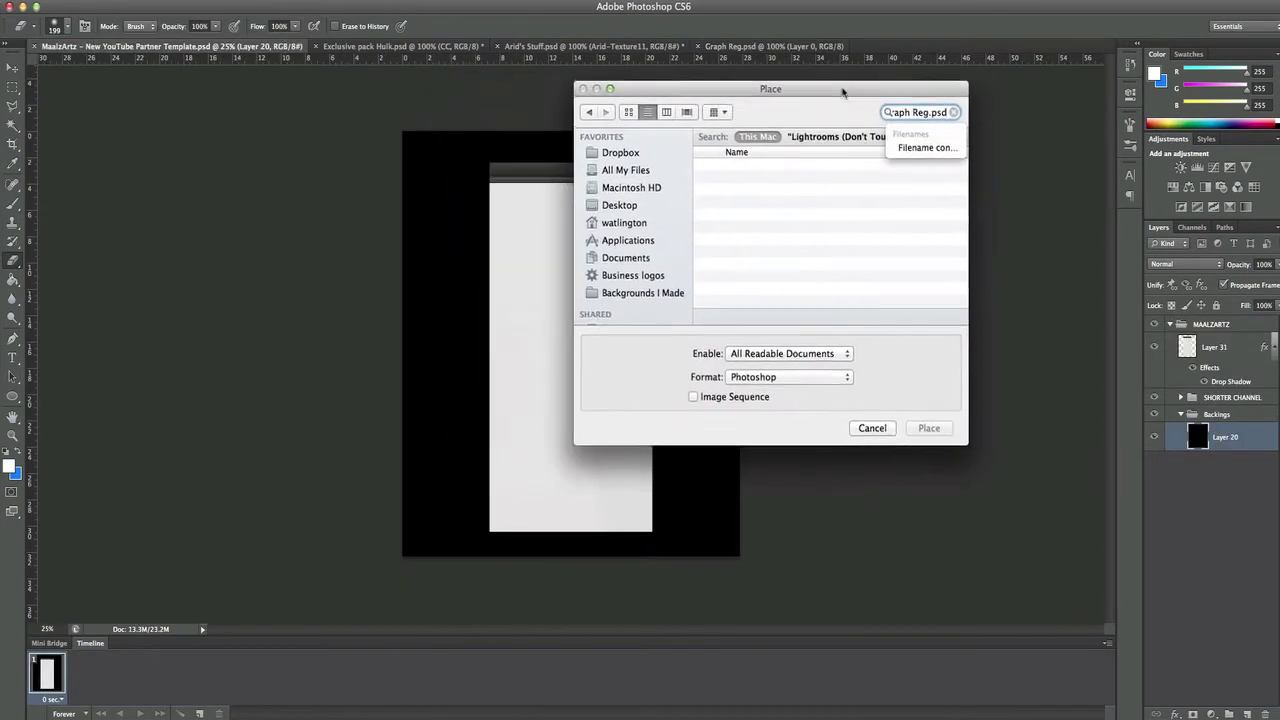
pyautogui.moveTo(843, 92); pyautogui.dragTo(849, 90)
pyautogui.click(878, 426)
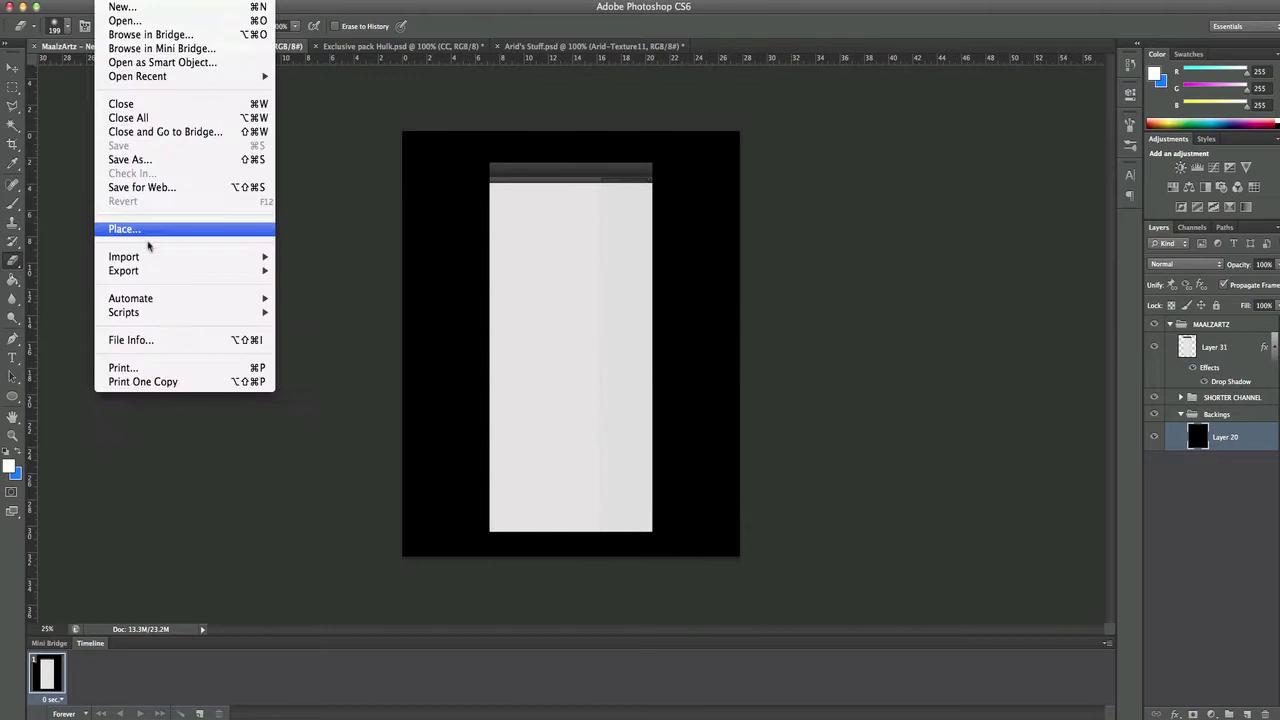
pyautogui.click(120, 223)
pyautogui.write('graph reg.p')
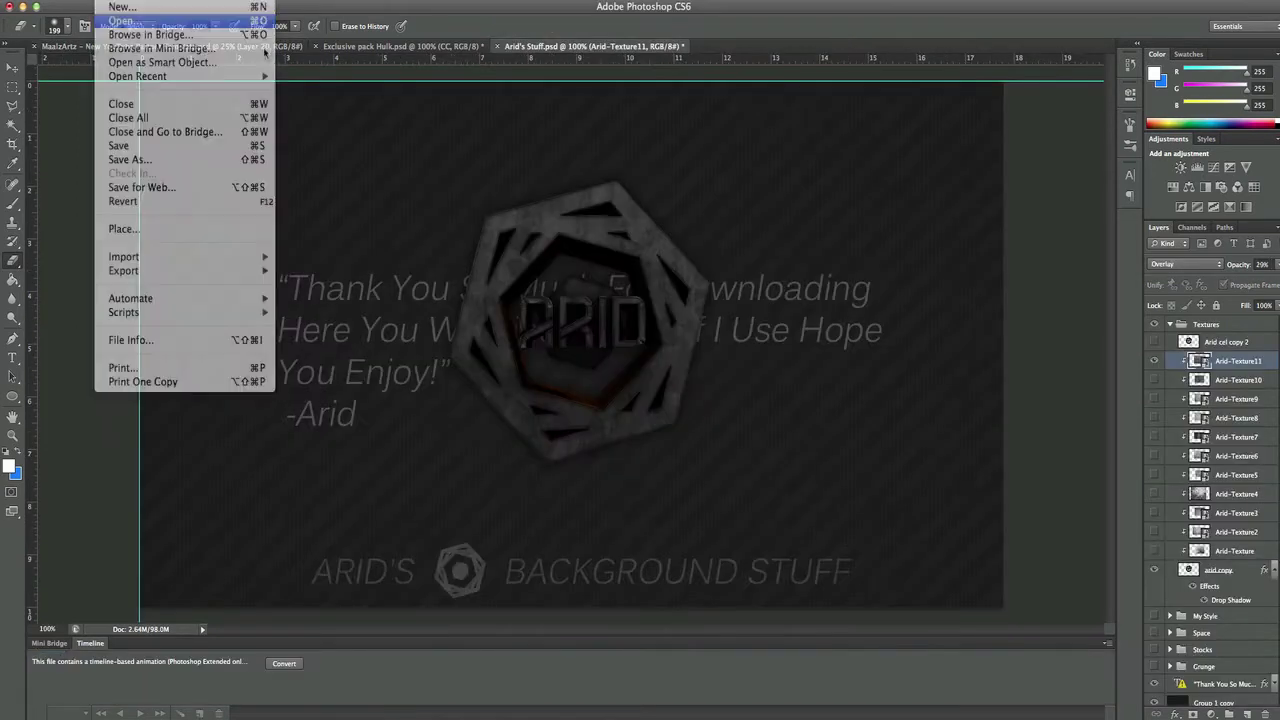
pyautogui.click(120, 20)
pyautogui.write('graph')
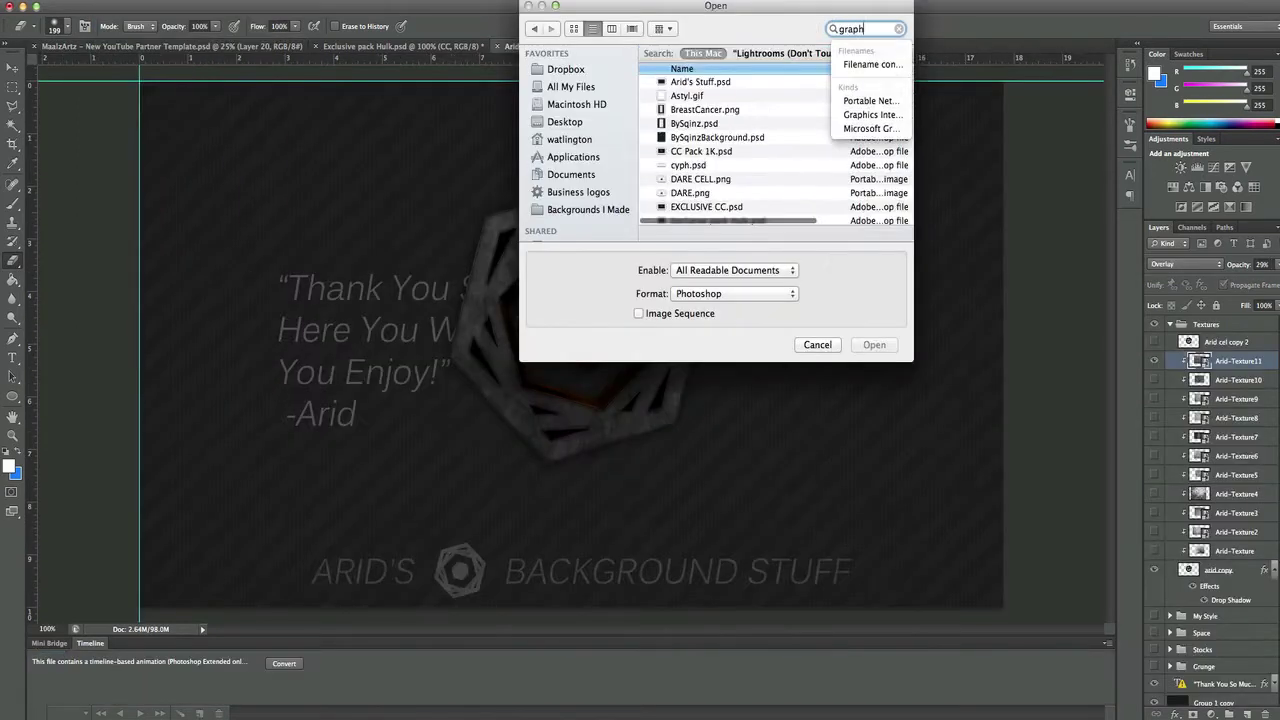
pyautogui.write(' reg .psd')
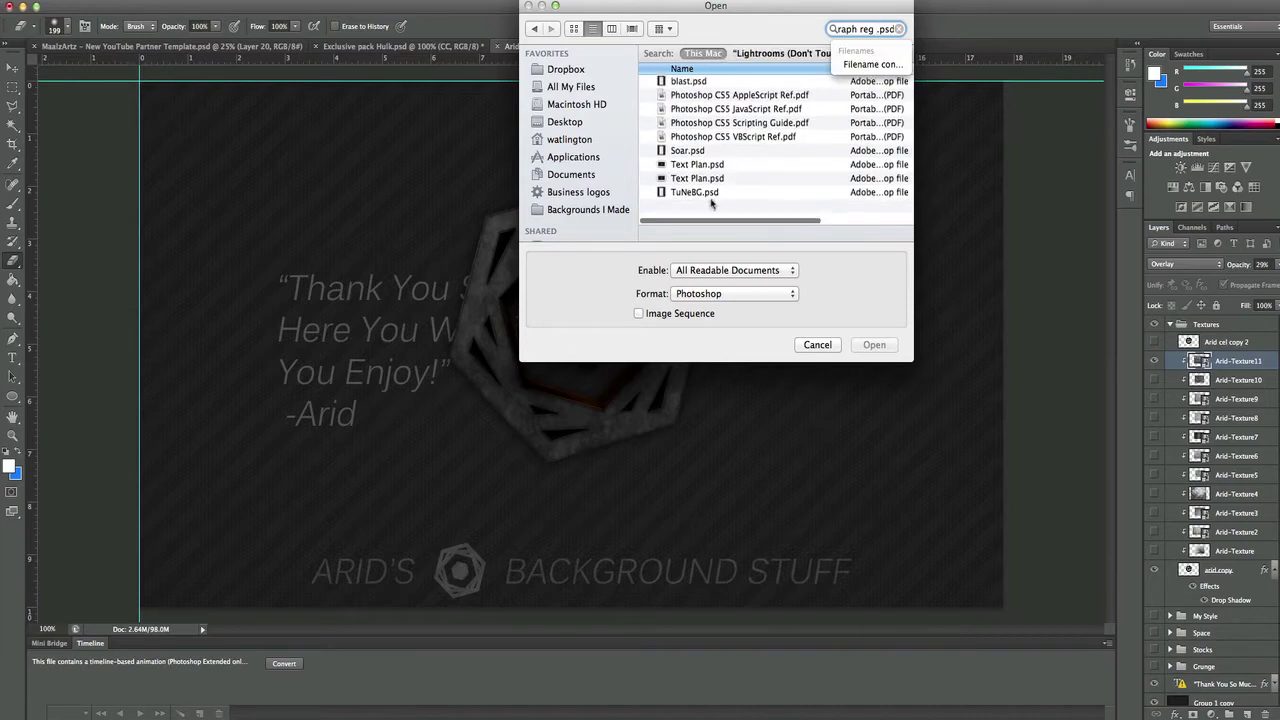
pyautogui.press('Escape')
pyautogui.click(997, 2)
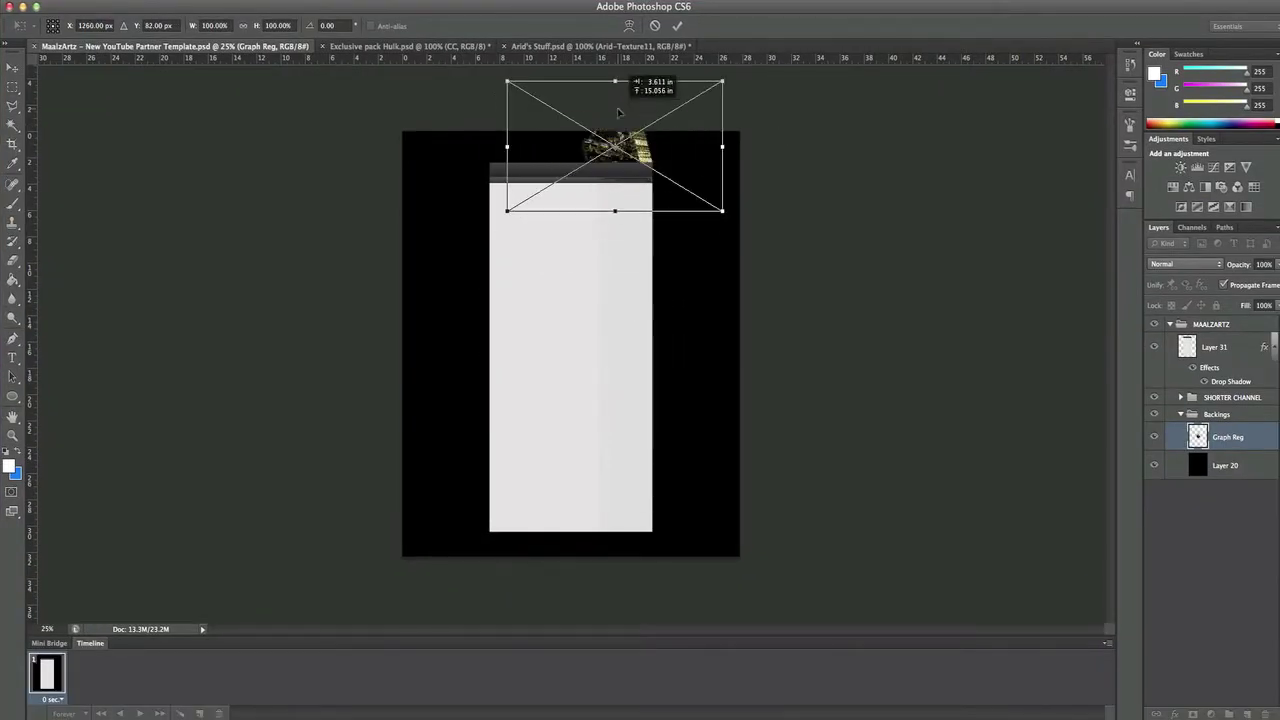
# Position the render near the top, then duplicate it as a Multiply copy
pyautogui.scroll(2, 748, 249)
pyautogui.scroll(1, 748, 249)
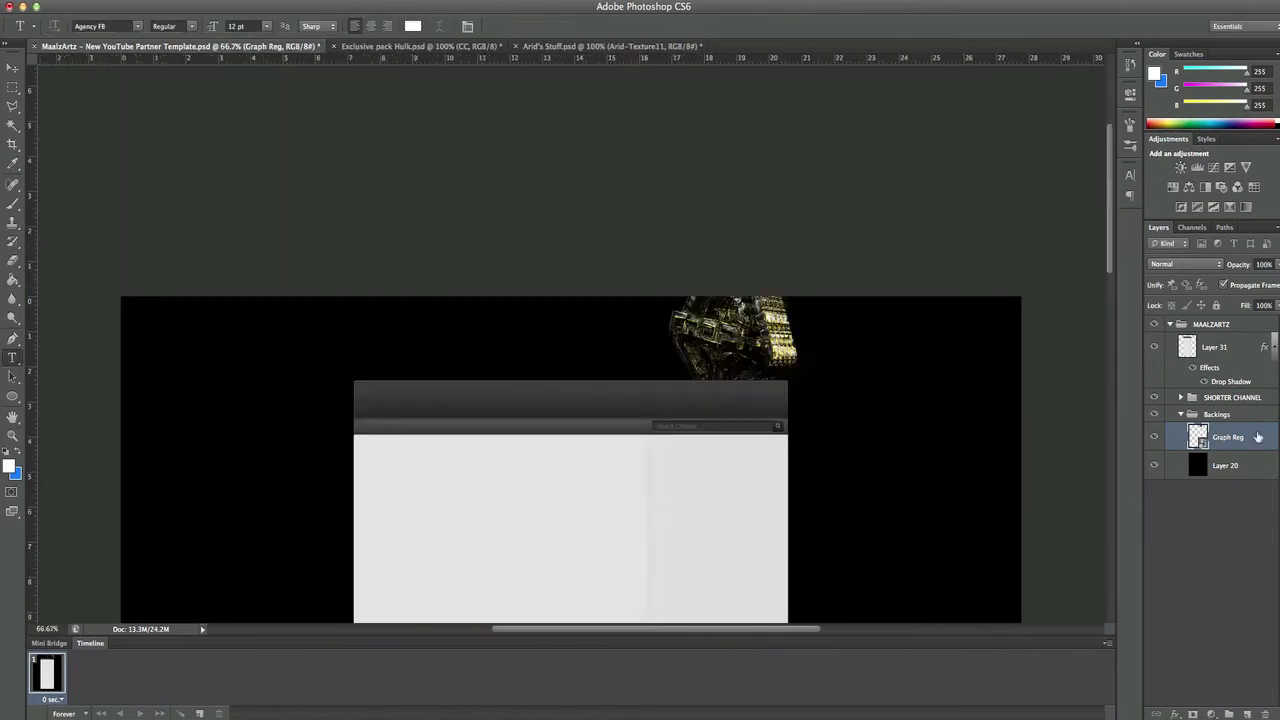
pyautogui.moveTo(793, 336)
pyautogui.mouseDown()
pyautogui.moveTo(825, 325)
pyautogui.moveTo(642, 337)
pyautogui.moveTo(734, 362)
pyautogui.mouseUp()
pyautogui.press('Return')
pyautogui.hotkey('ctrl', 'alt', 'j')
pyautogui.press('Return')
pyautogui.click(1185, 263)
pyautogui.click(1165, 216)
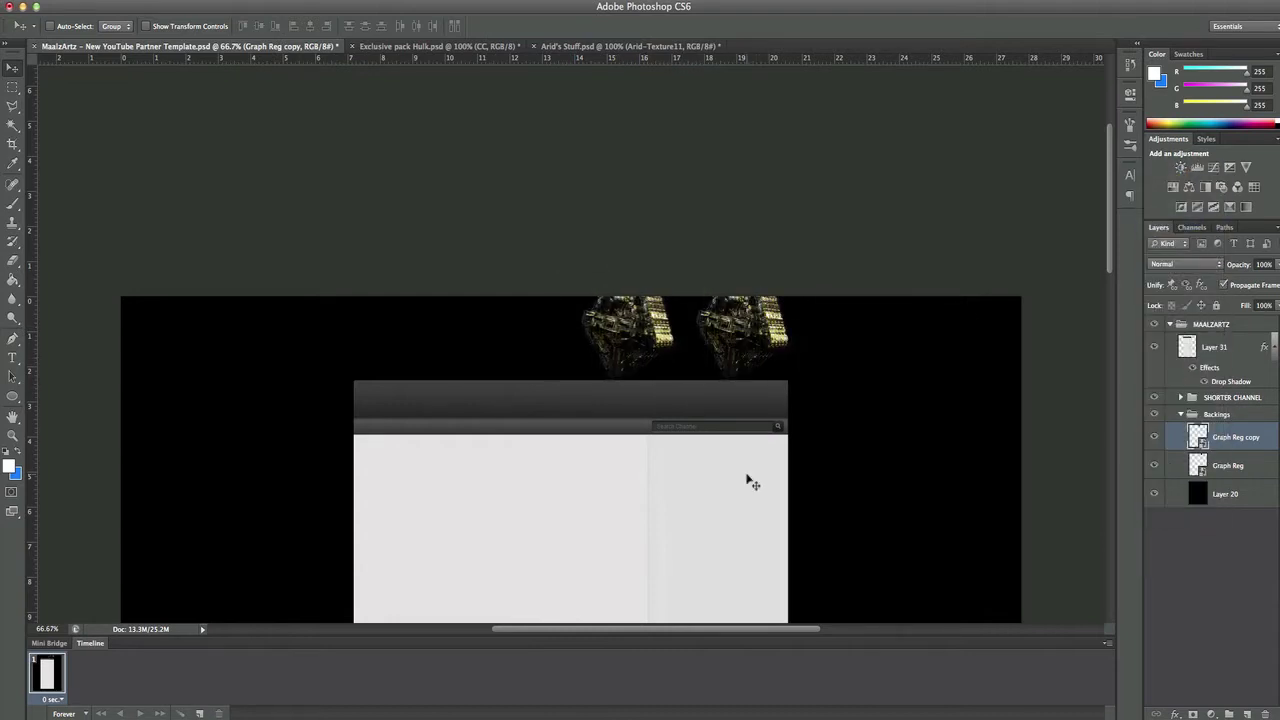
# Apply a Shape Blur with radius 10 to the Graph Reg copy
pyautogui.click(316, 11)
pyautogui.click(520, 273)
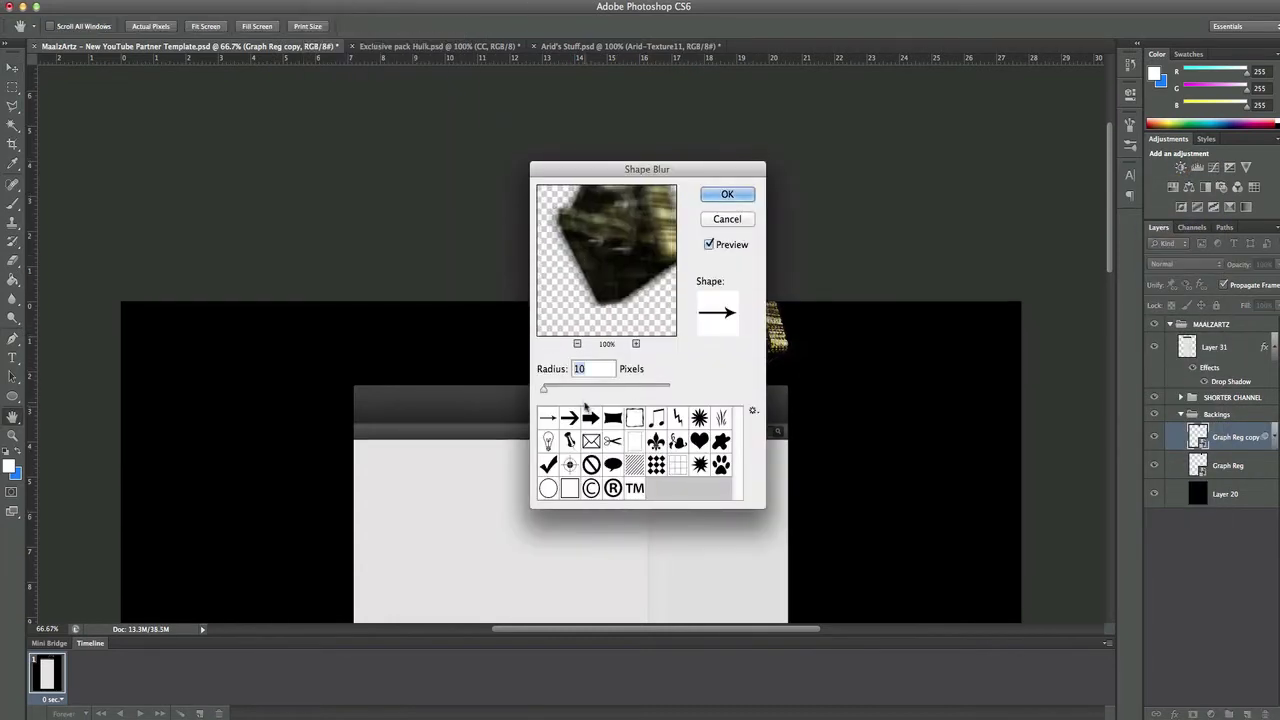
pyautogui.click(612, 260)
pyautogui.click(712, 198)
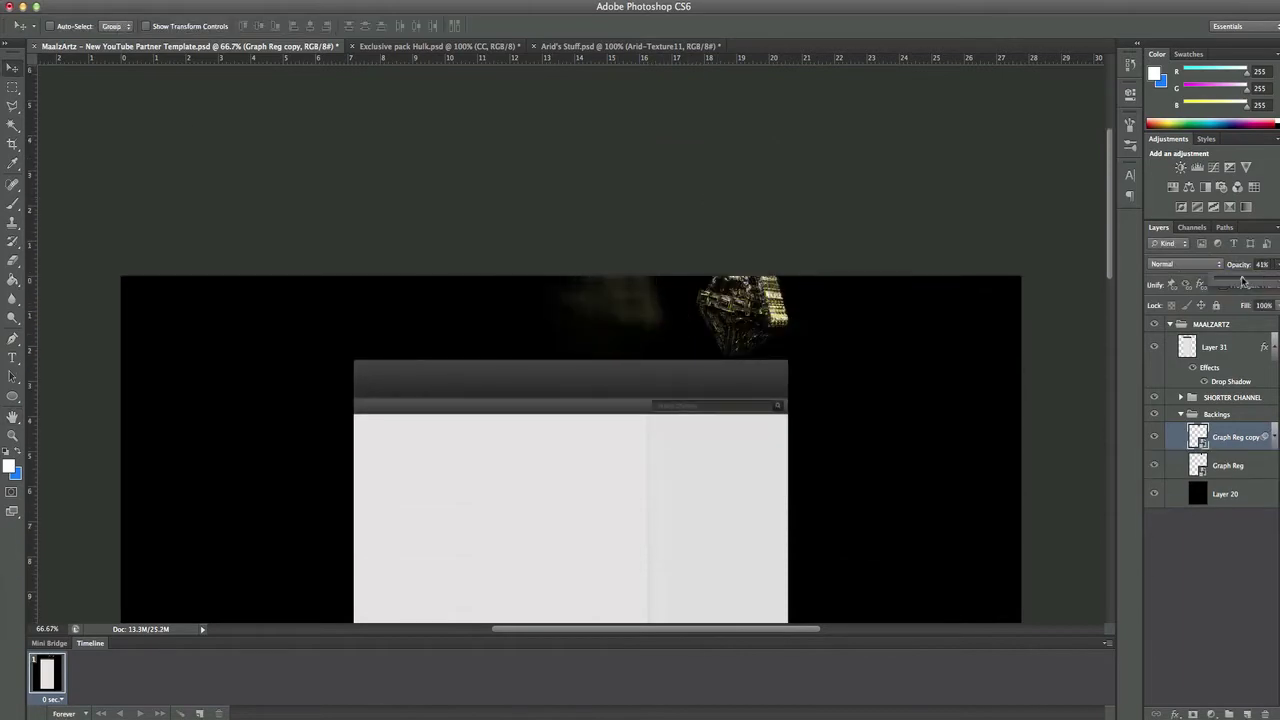
pyautogui.press('super+o')
# Copy the ASTYL Gold group from ZirtrixFx BG Stuff into the banner
pyautogui.write('zirt')
pyautogui.press('Return')
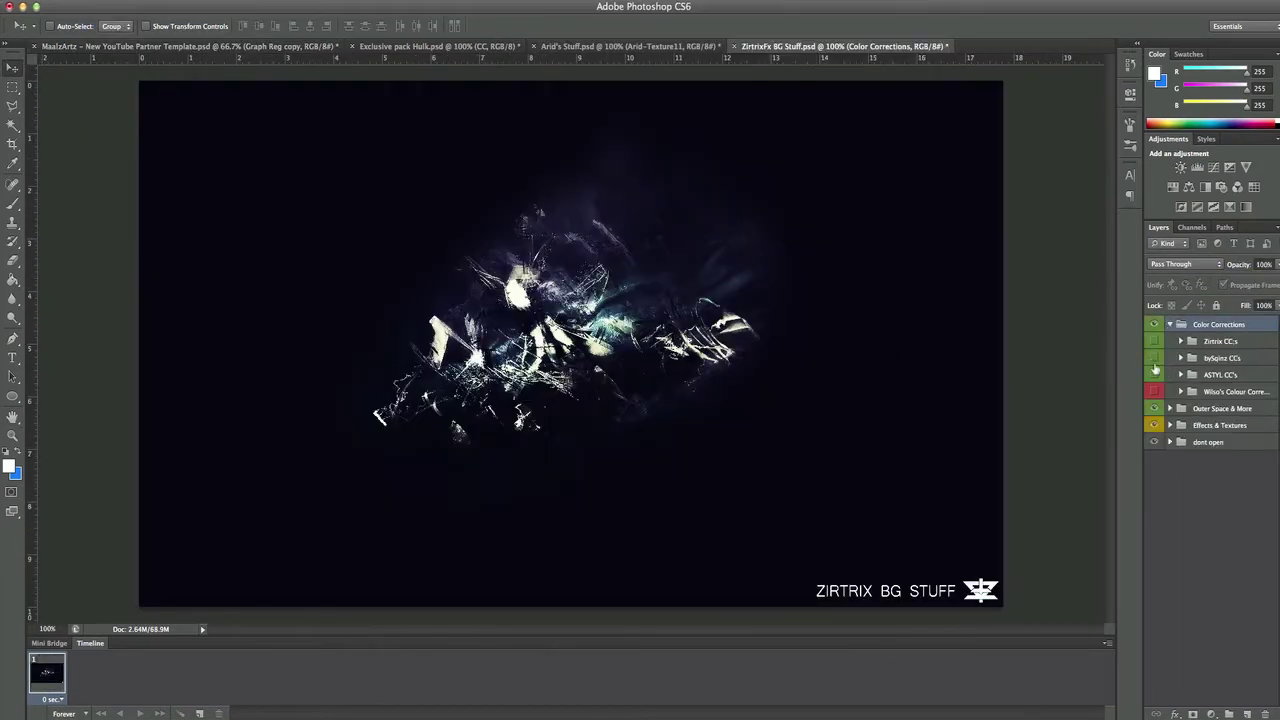
pyautogui.click(1155, 372)
pyautogui.moveTo(1220, 391); pyautogui.dragTo(474, 217)
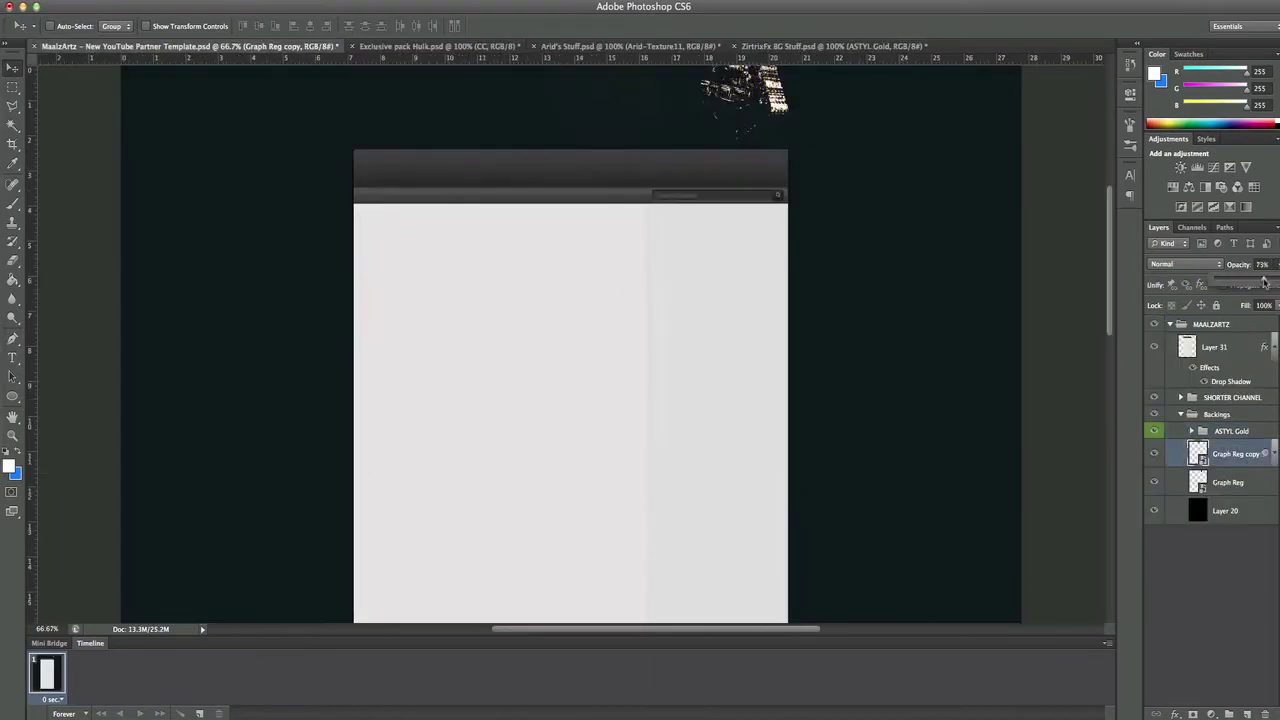
pyautogui.press('super+j')
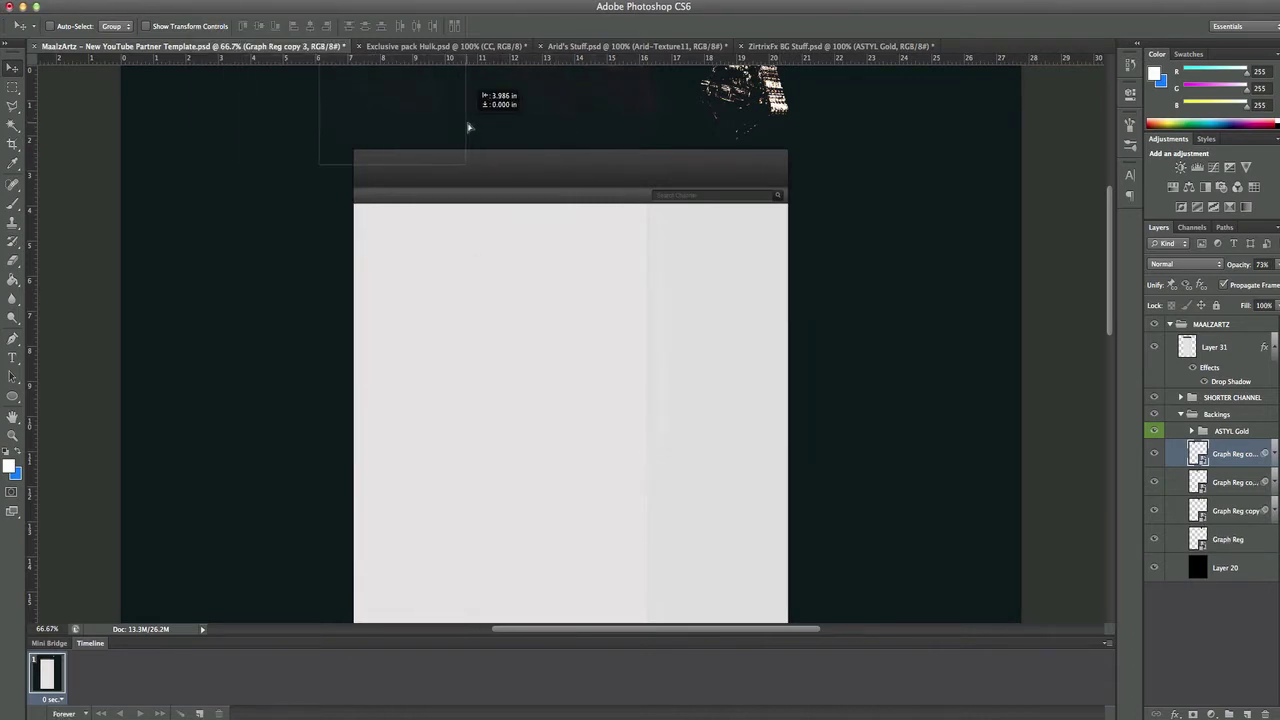
# Add Arid-Grunge7 as Linear Dodge and lower ASTYL Gold to 57% opacity
pyautogui.click(635, 46)
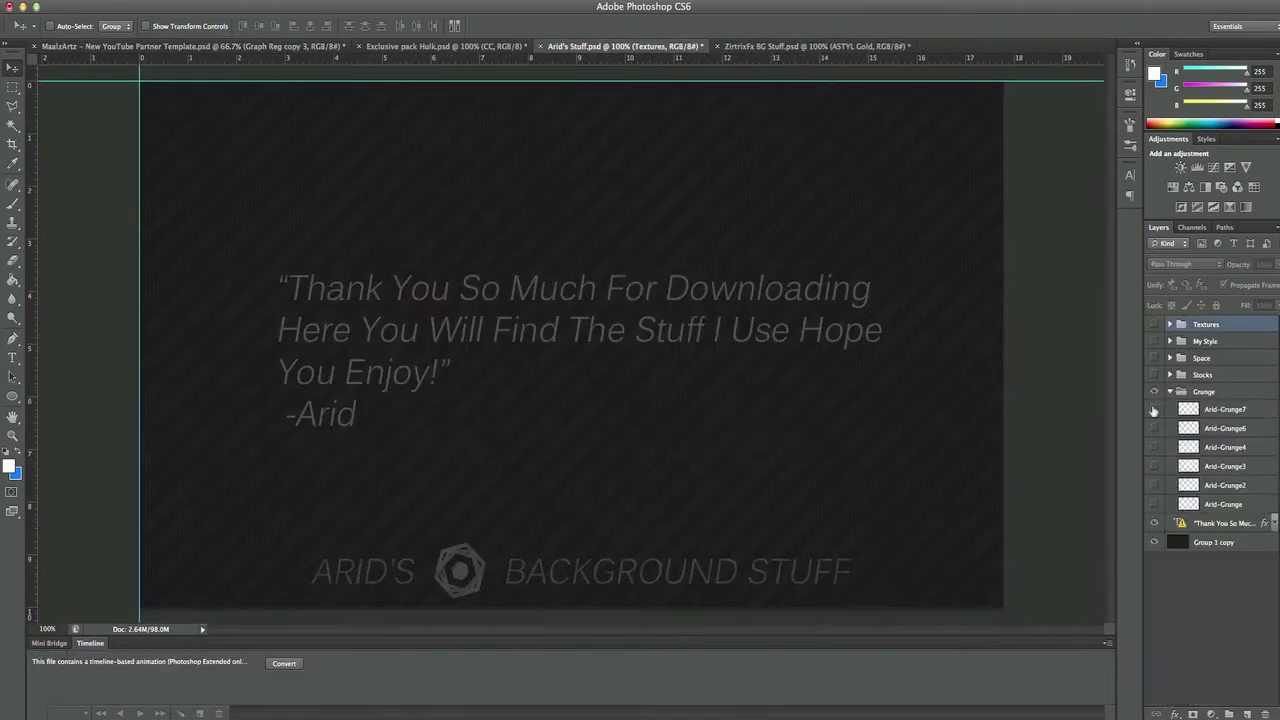
pyautogui.moveTo(560, 330)
pyautogui.mouseDown()
pyautogui.moveTo(540, 150)
pyautogui.moveTo(695, 142)
pyautogui.mouseUp()
pyautogui.hotkey('shift', 'alt', 'a')
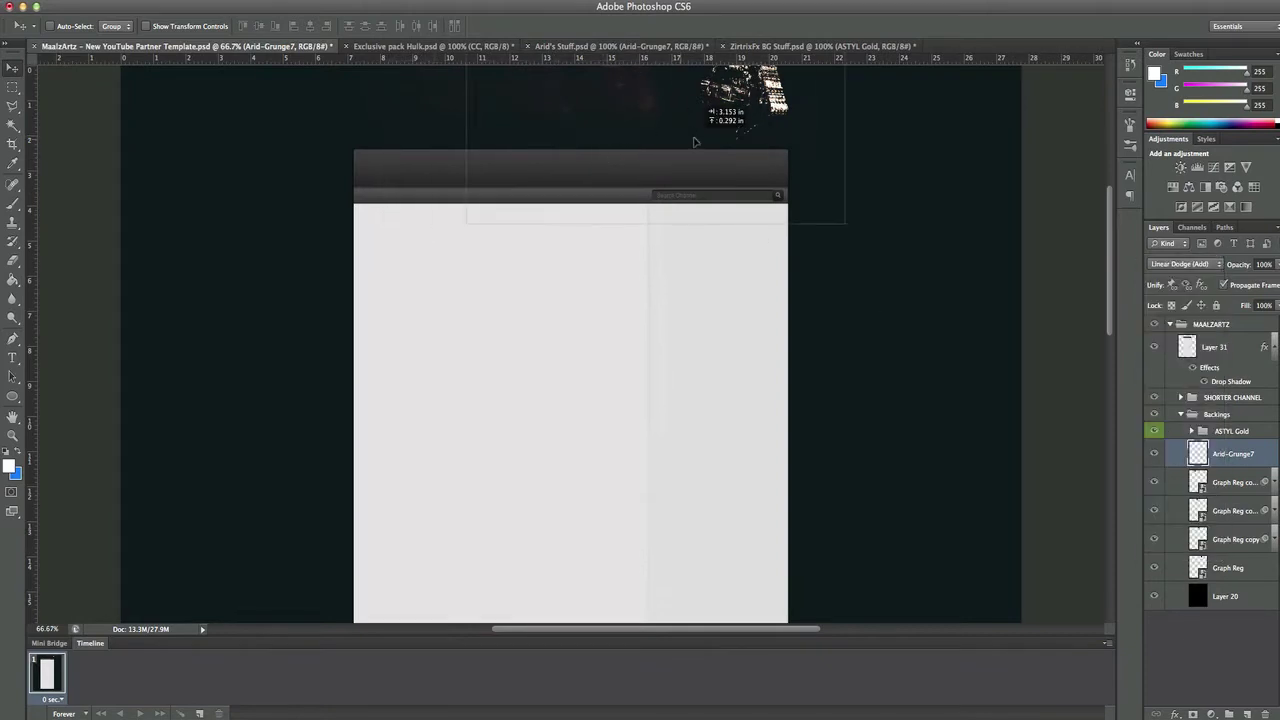
pyautogui.click(1231, 431)
pyautogui.moveTo(1274, 264); pyautogui.dragTo(1250, 281)
# Copy the Gold group above ASTYL Gold and add a second Arid-Grunge7
pyautogui.click(810, 46)
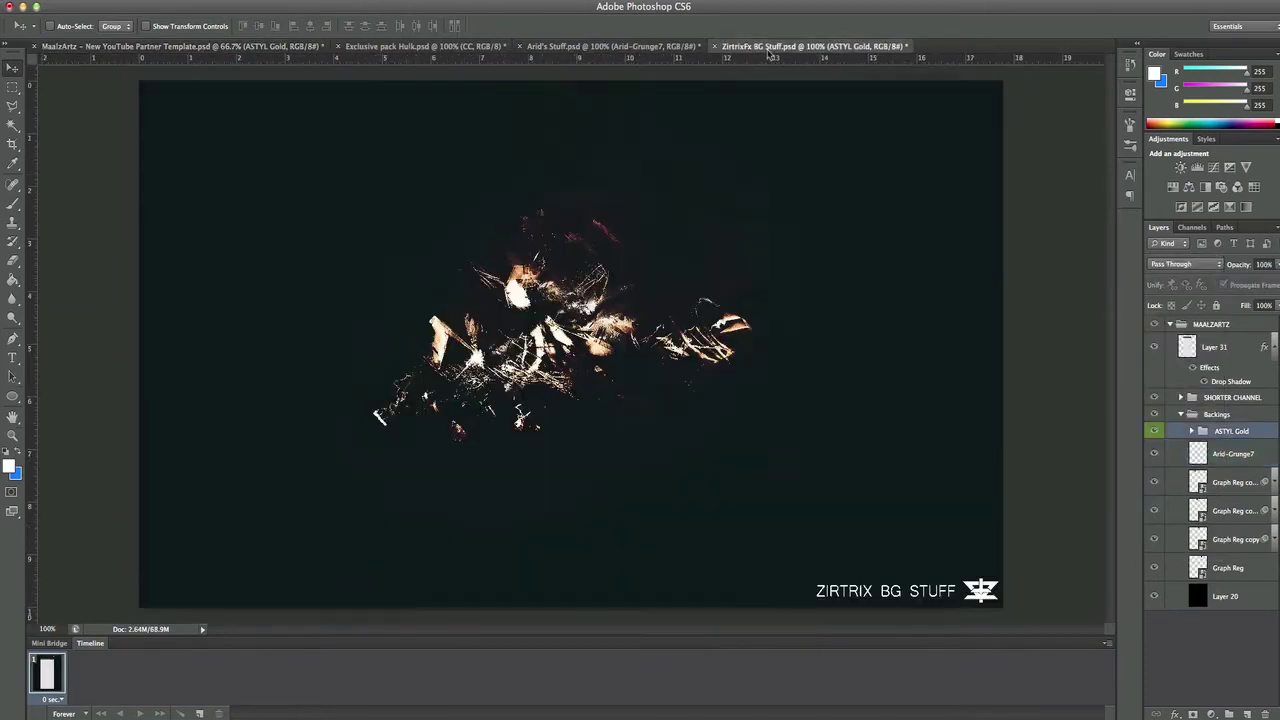
pyautogui.click(1225, 426)
pyautogui.moveTo(1225, 426); pyautogui.dragTo(1154, 452)
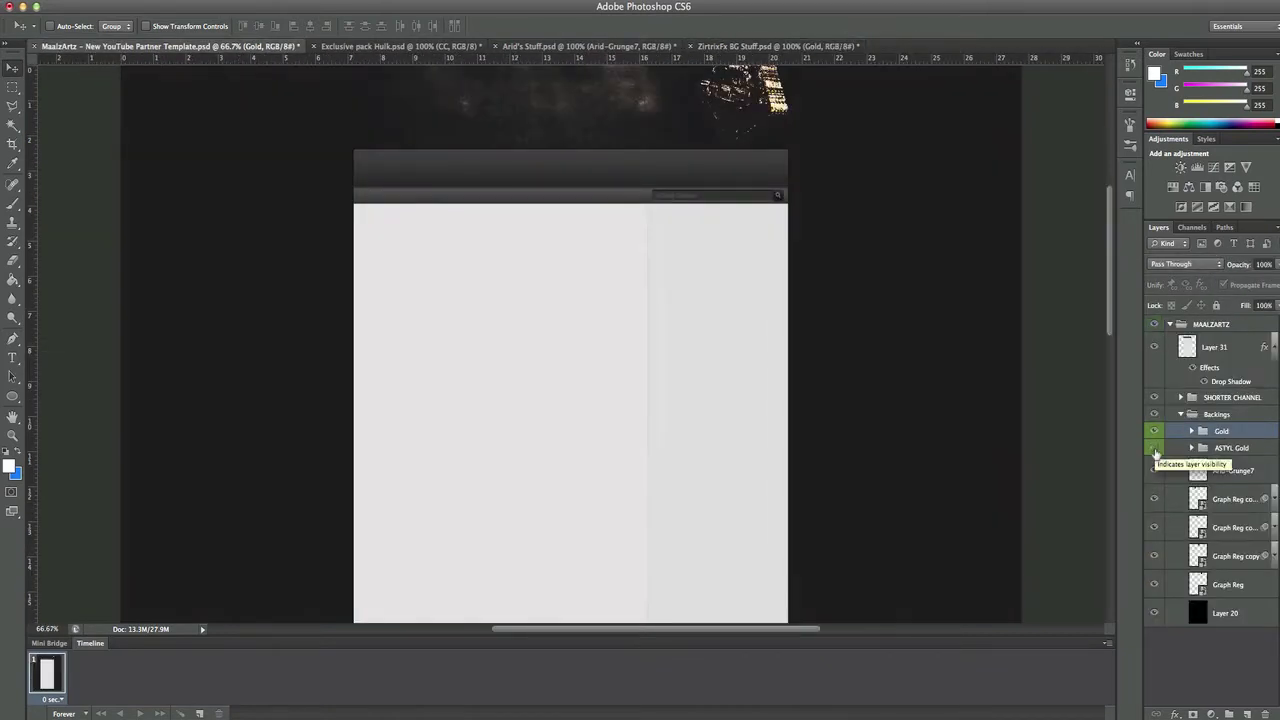
pyautogui.click(1232, 470)
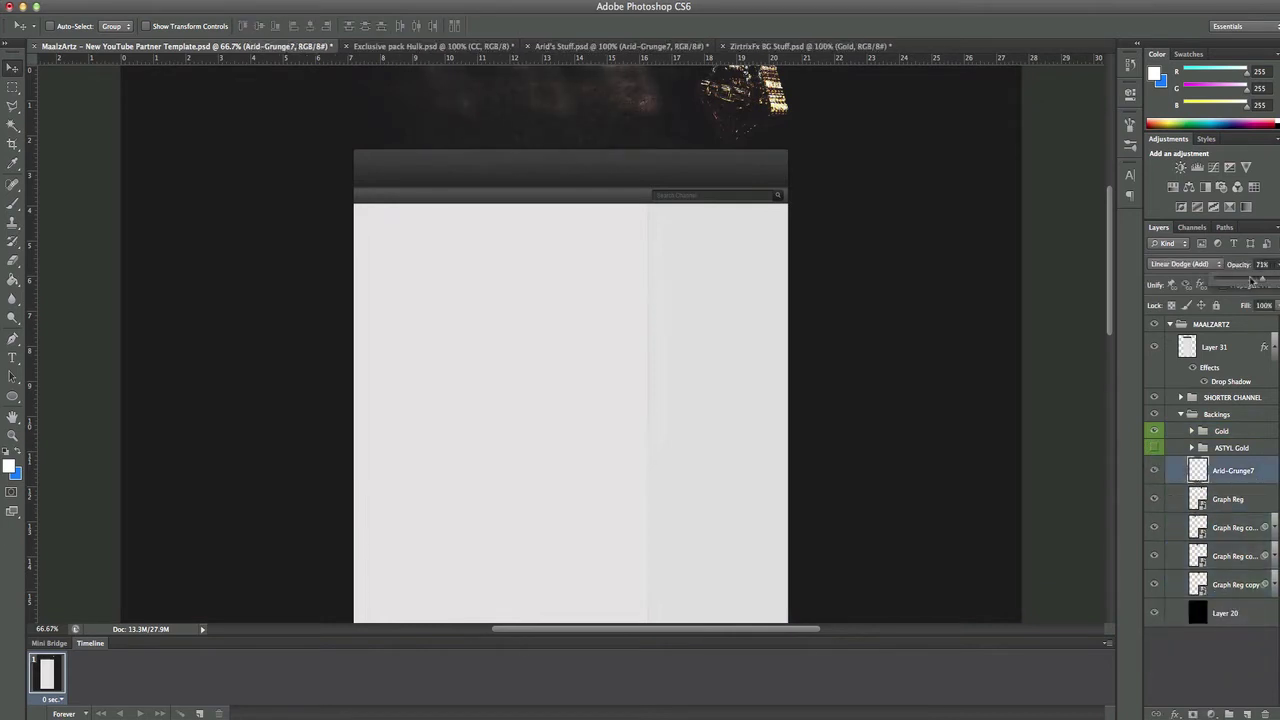
pyautogui.click(810, 46)
pyautogui.click(1230, 470)
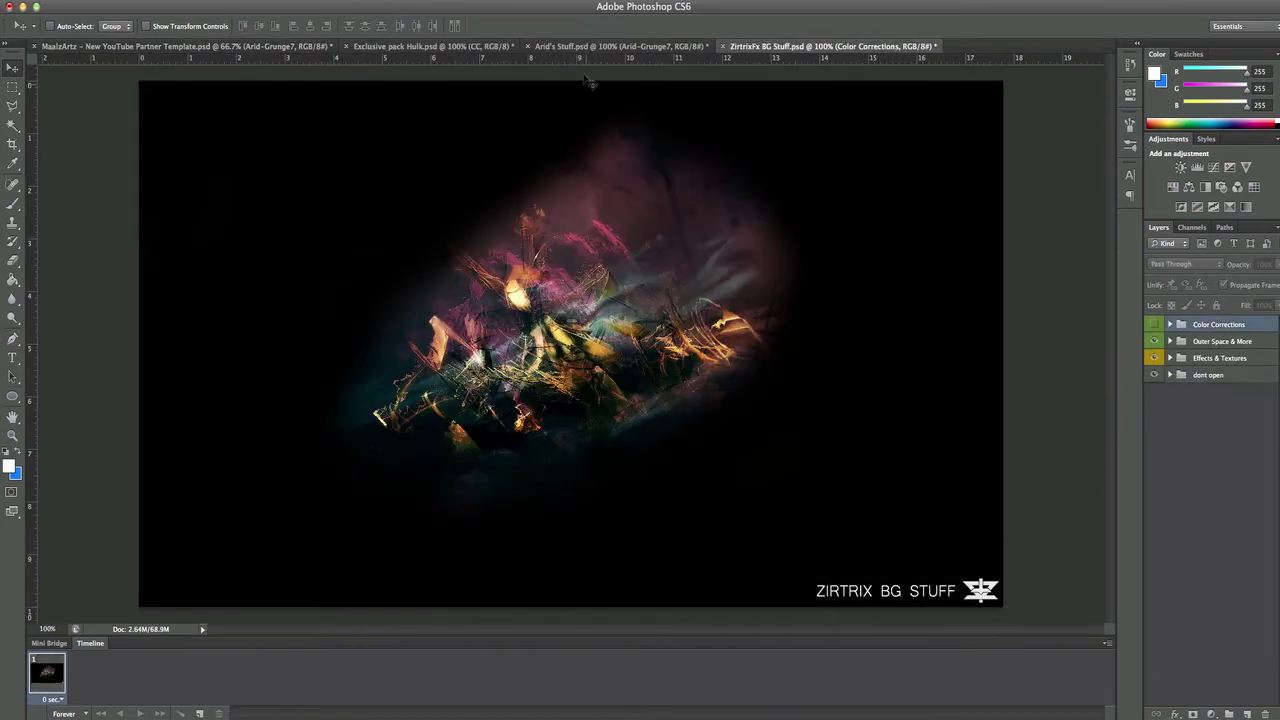
pyautogui.moveTo(1230, 470); pyautogui.dragTo(1255, 285)
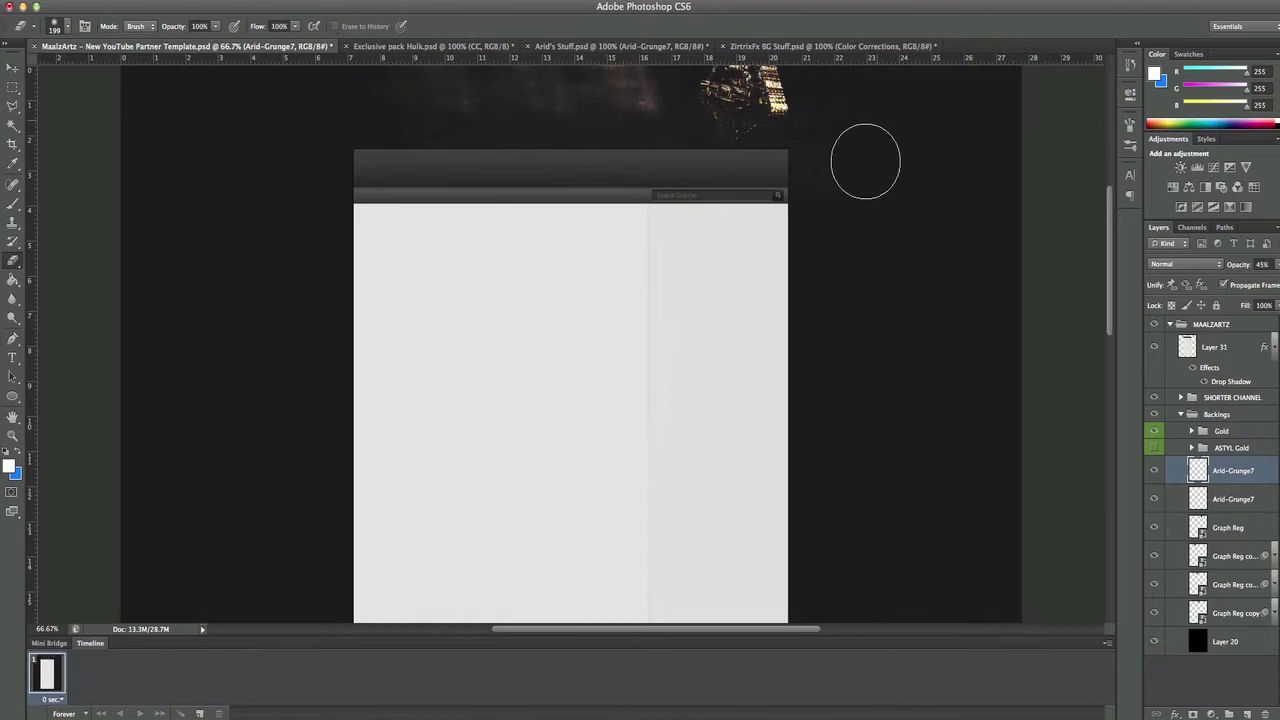
# Add Arid-Grunge4 to the banner with Linear Dodge blending
pyautogui.click(810, 46)
pyautogui.click(620, 46)
pyautogui.press('v')
pyautogui.moveTo(560, 300); pyautogui.dragTo(1103, 366)
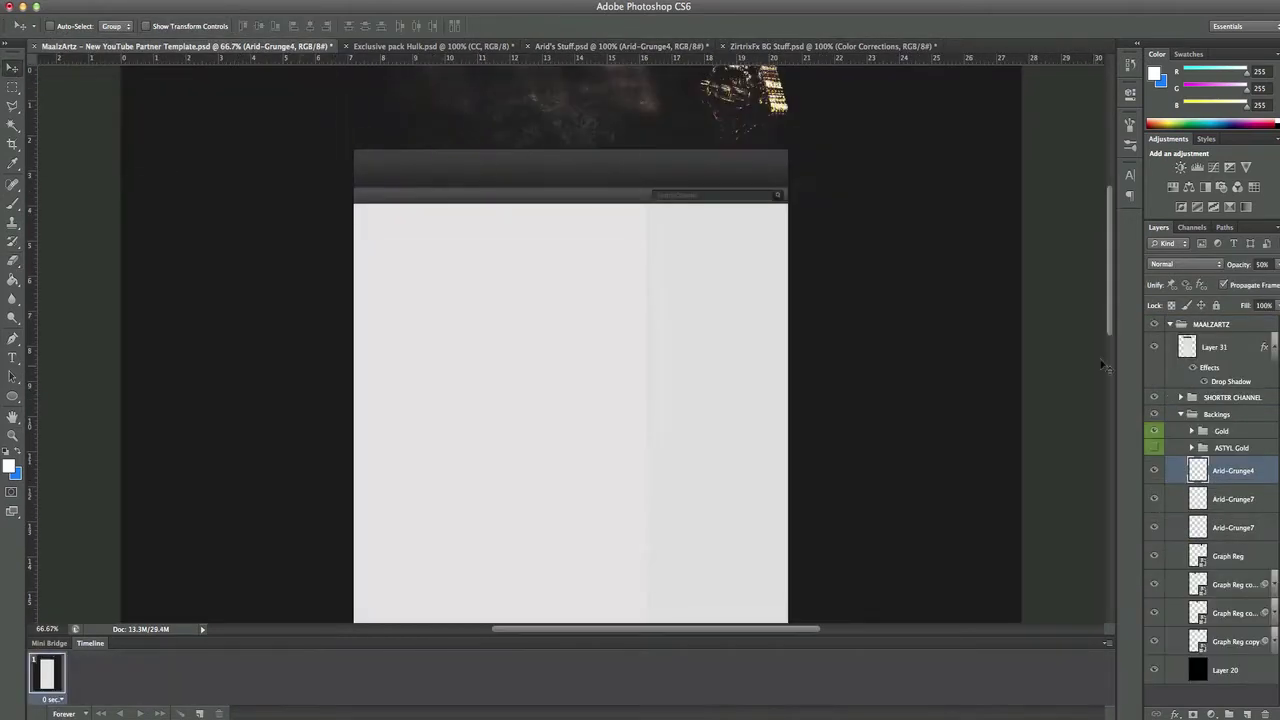
pyautogui.hotkey('alt', 'shift', 'd')
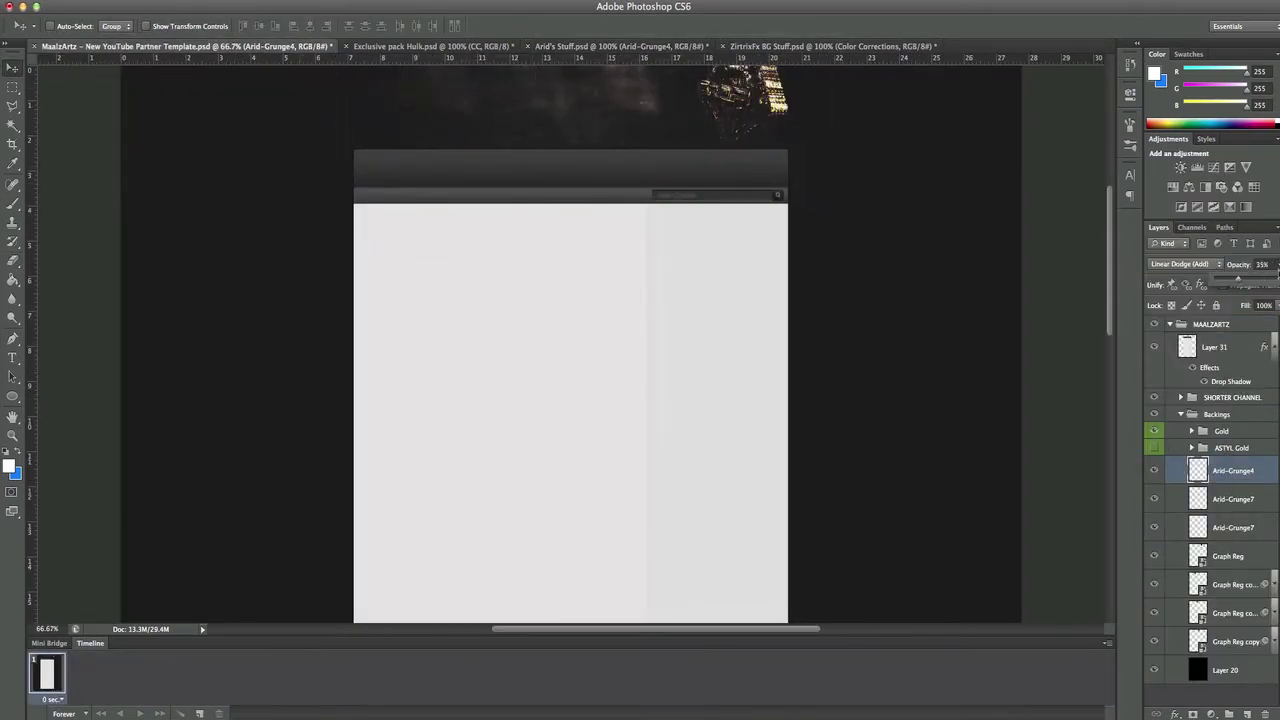
# Copy Arid-Grunge3, Arid-Grunge2 and Arid-Grunge into the banner
pyautogui.click(620, 46)
pyautogui.moveTo(560, 300); pyautogui.dragTo(190, 46)
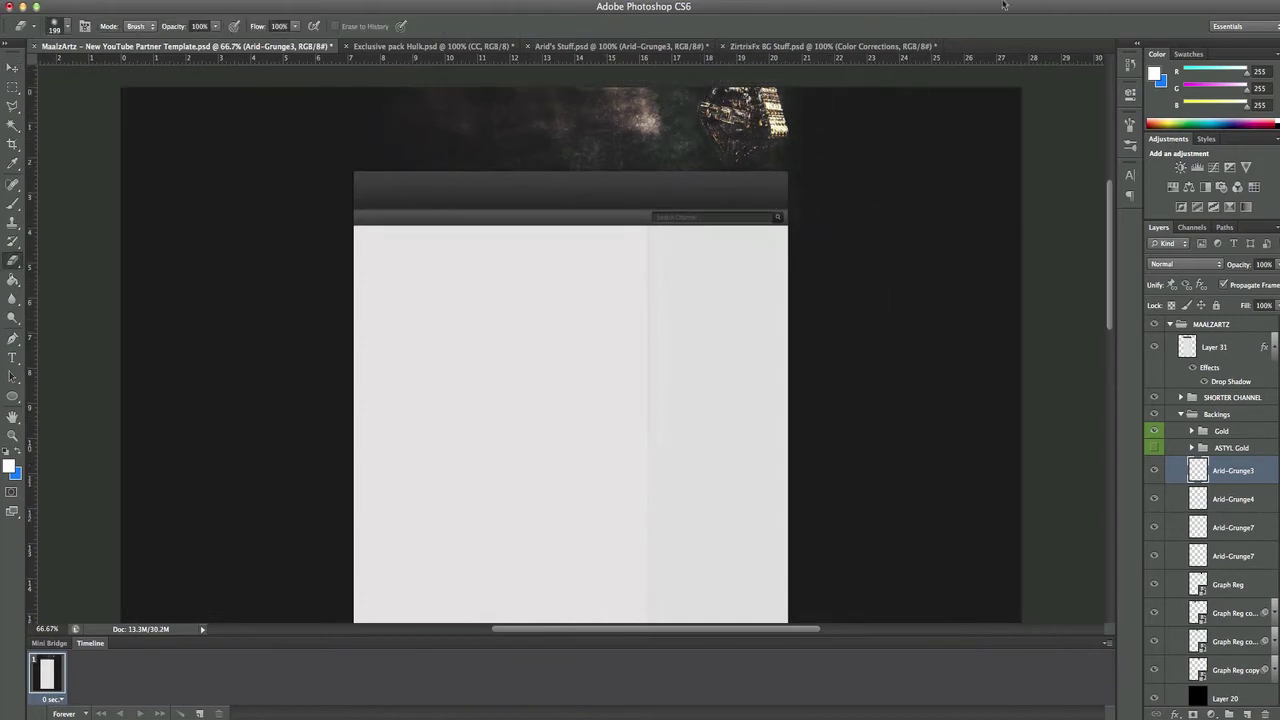
pyautogui.press('v')
pyautogui.click(620, 46)
pyautogui.moveTo(560, 300); pyautogui.dragTo(190, 46)
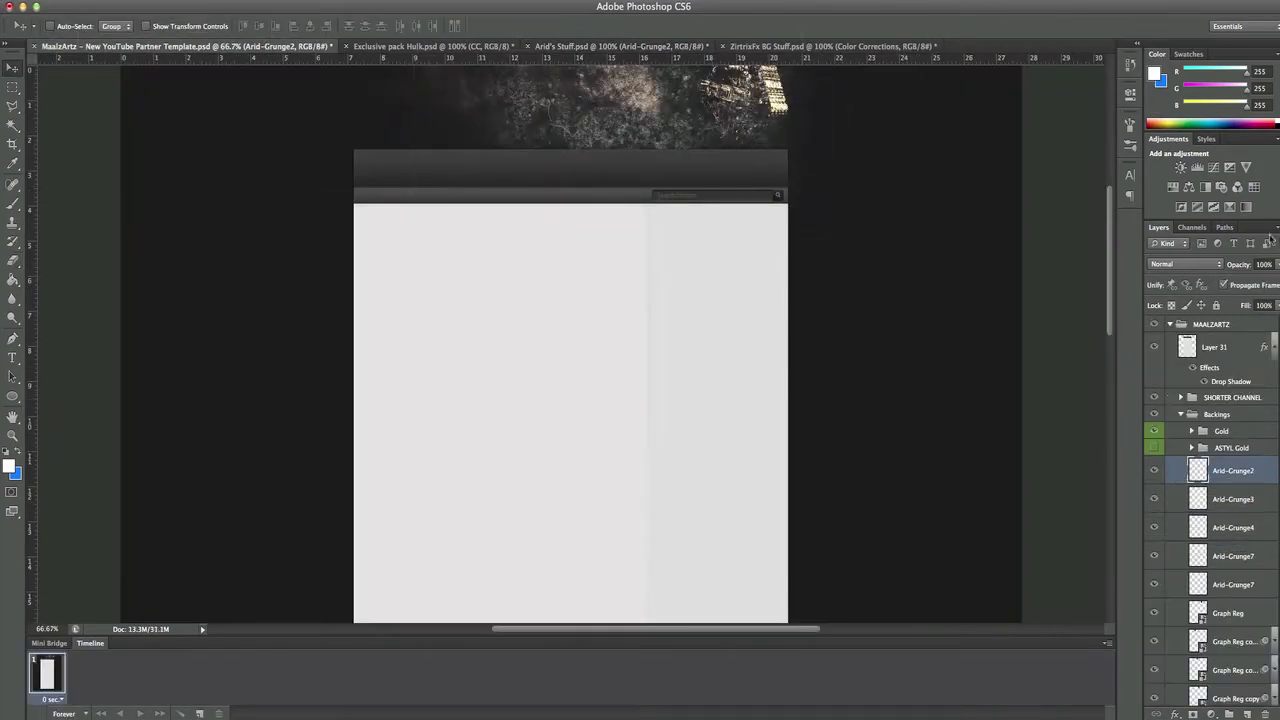
pyautogui.click(620, 46)
pyautogui.moveTo(560, 300); pyautogui.dragTo(190, 46)
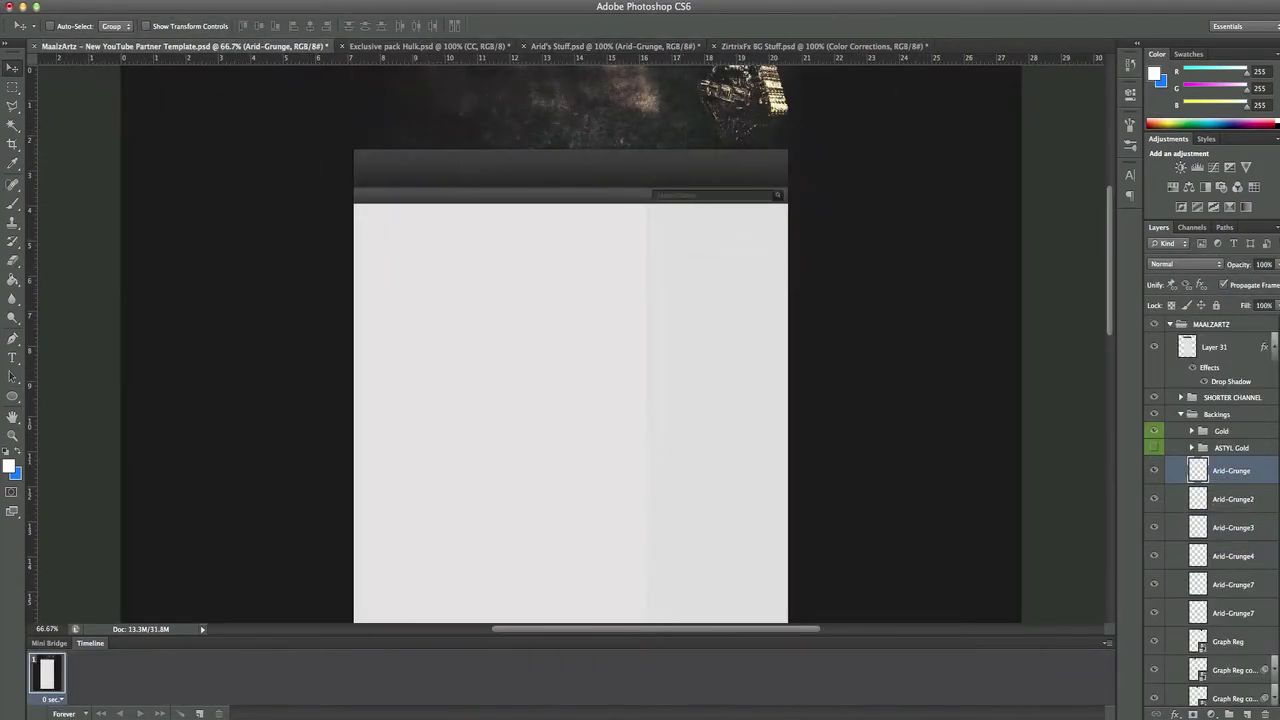
# Set the grunge layer to Screen at 26%, and close ZirtrixFx BG Stuff unsaved
pyautogui.press('2')
pyautogui.press('6')
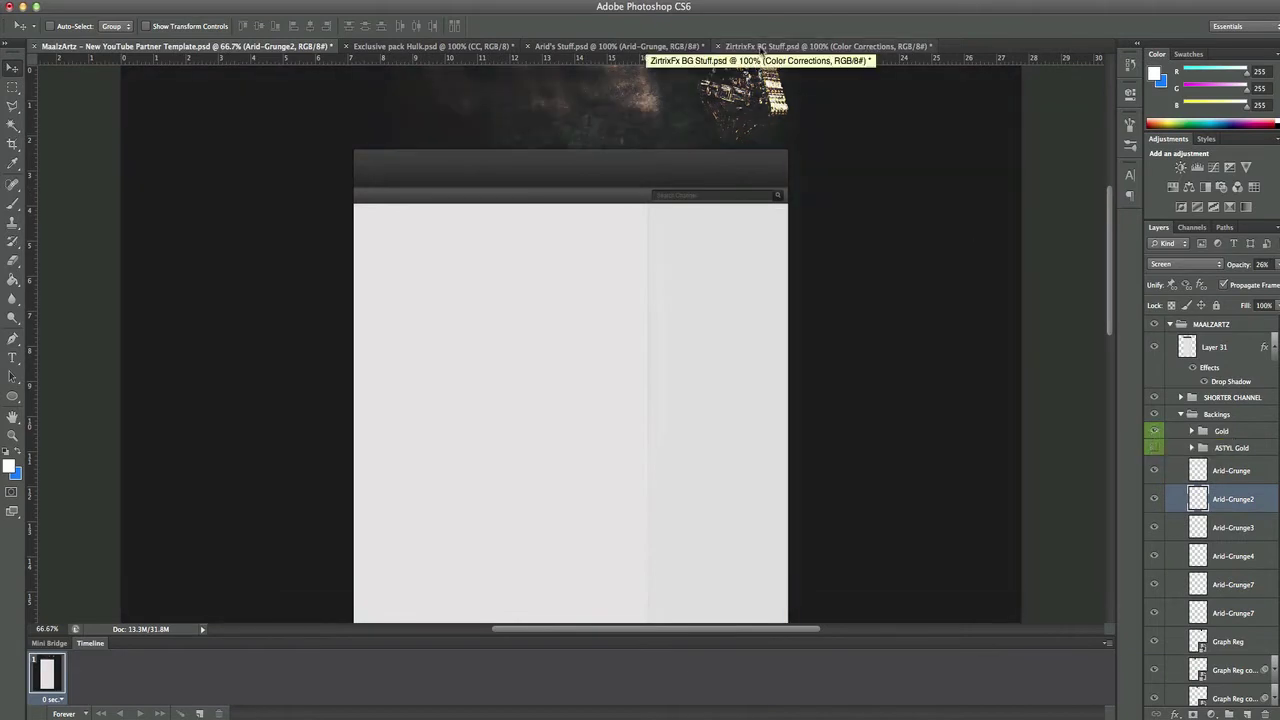
pyautogui.click(719, 46)
pyautogui.click(598, 246)
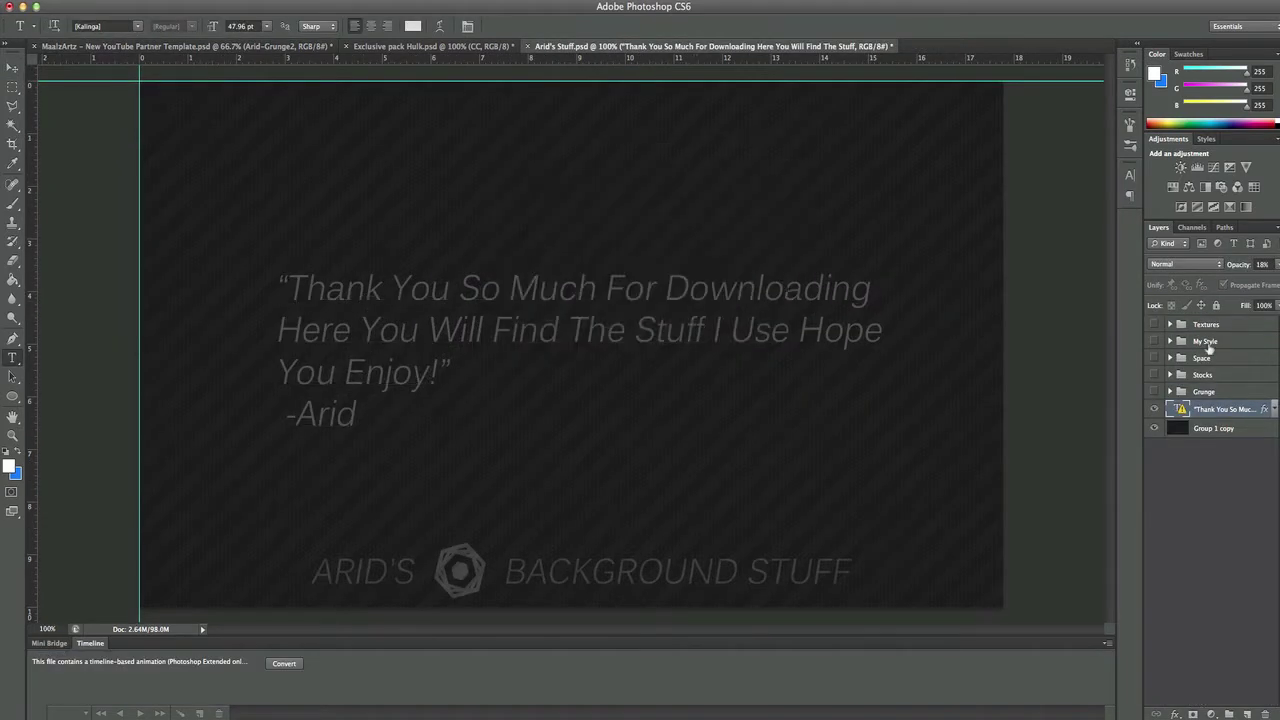
# Copy the Arid-Stock3 and Arid-Stock2 textures into the banner
pyautogui.click(1169, 374)
pyautogui.click(1220, 449)
pyautogui.press('v')
pyautogui.moveTo(580, 350); pyautogui.dragTo(703, 130)
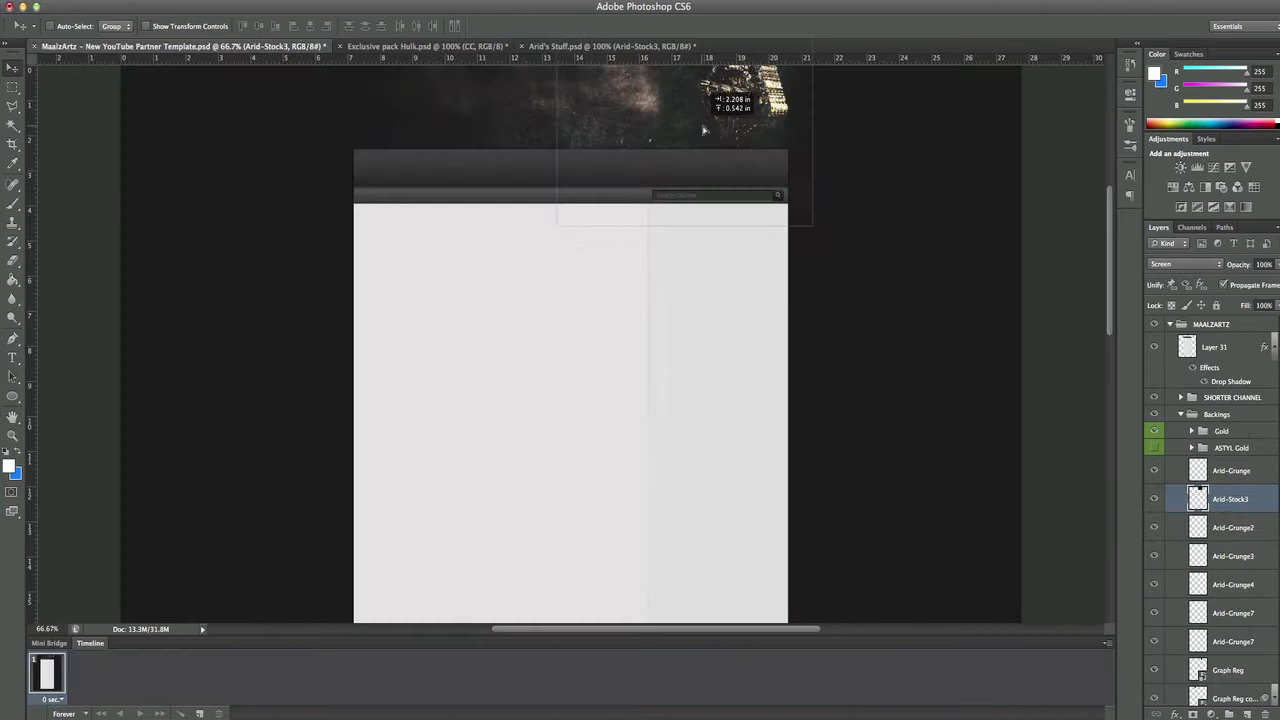
pyautogui.click(620, 46)
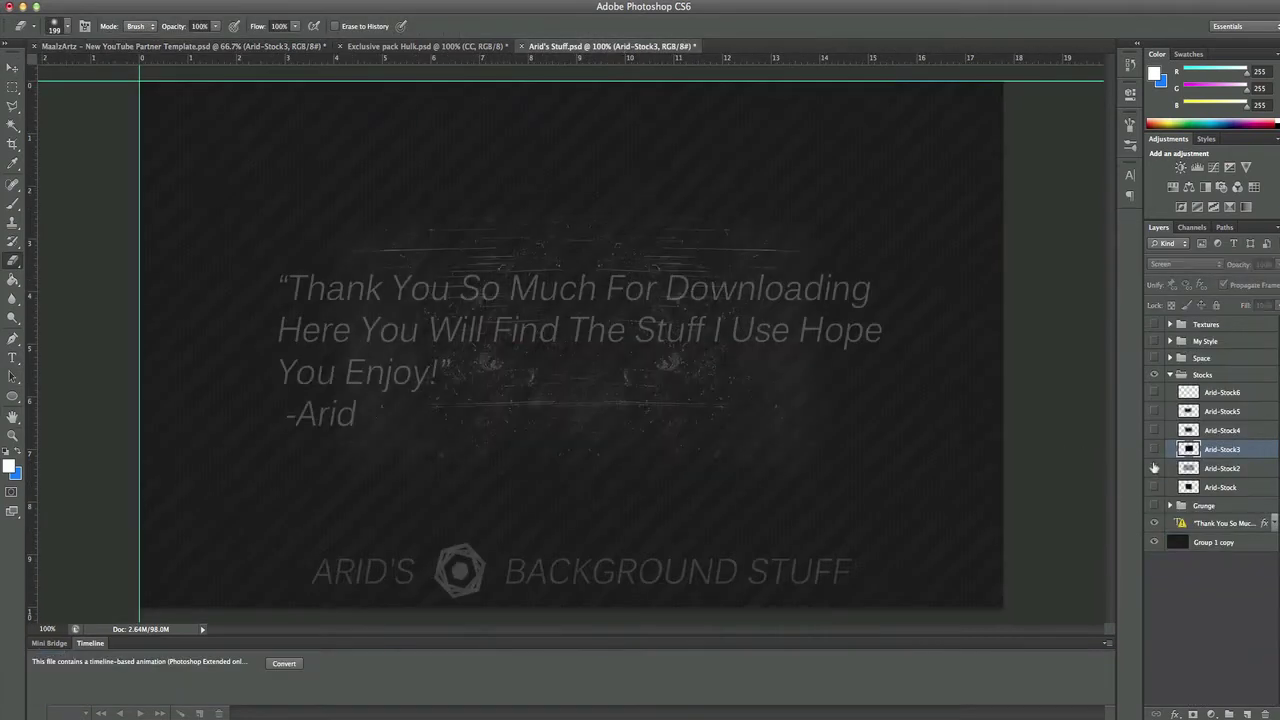
pyautogui.press('v')
pyautogui.moveTo(20, 258); pyautogui.dragTo(700, 155)
pyautogui.press('e')
pyautogui.hotkey('ctrl', 'shift', 'Tab')
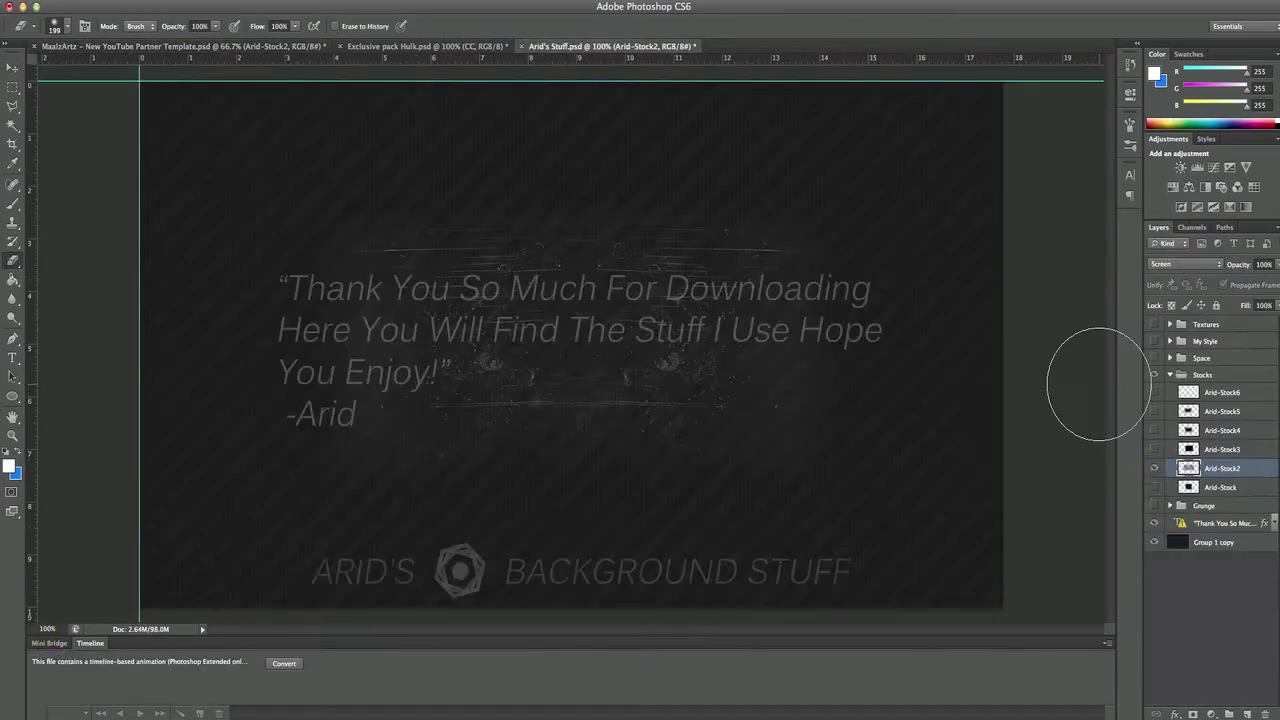
# Copy a #H texture from the Hulk pack's EVERYTHING I USE group into the banner below Arid-Grunge
pyautogui.hotkey('ctrl', 'shift', 'Tab')
pyautogui.click(1170, 374)
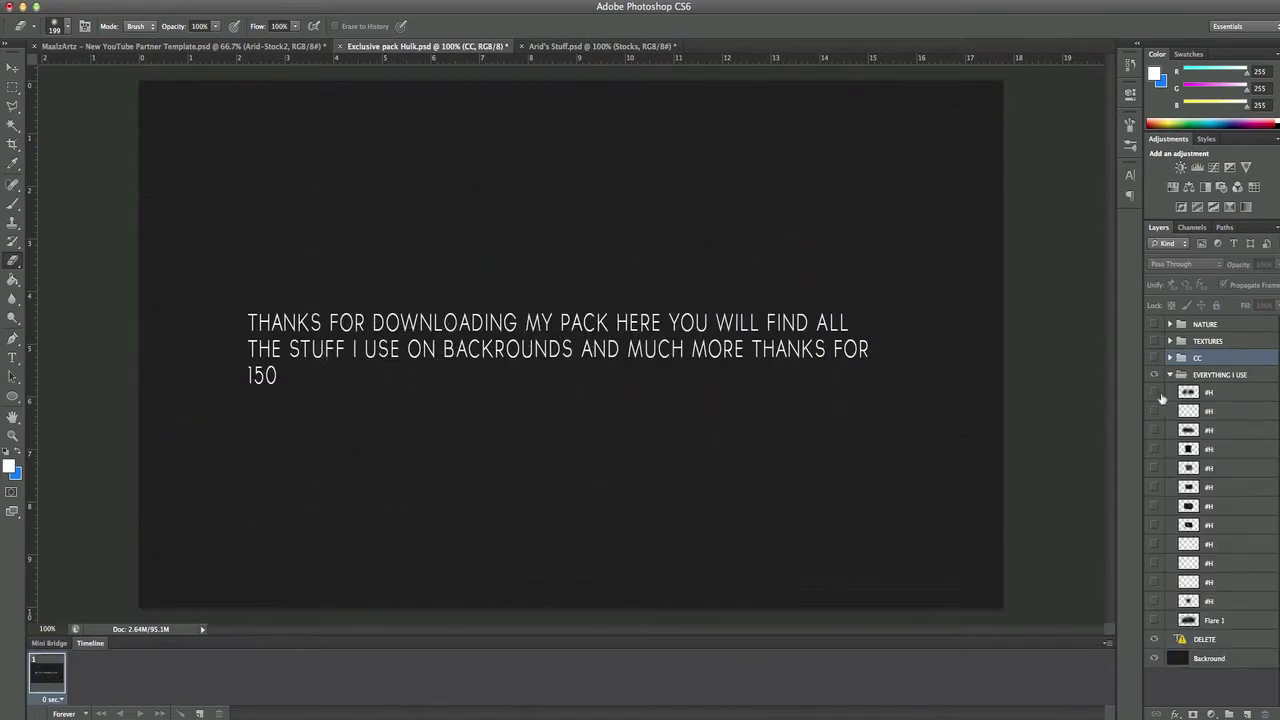
pyautogui.moveTo(263, 48); pyautogui.dragTo(600, 350)
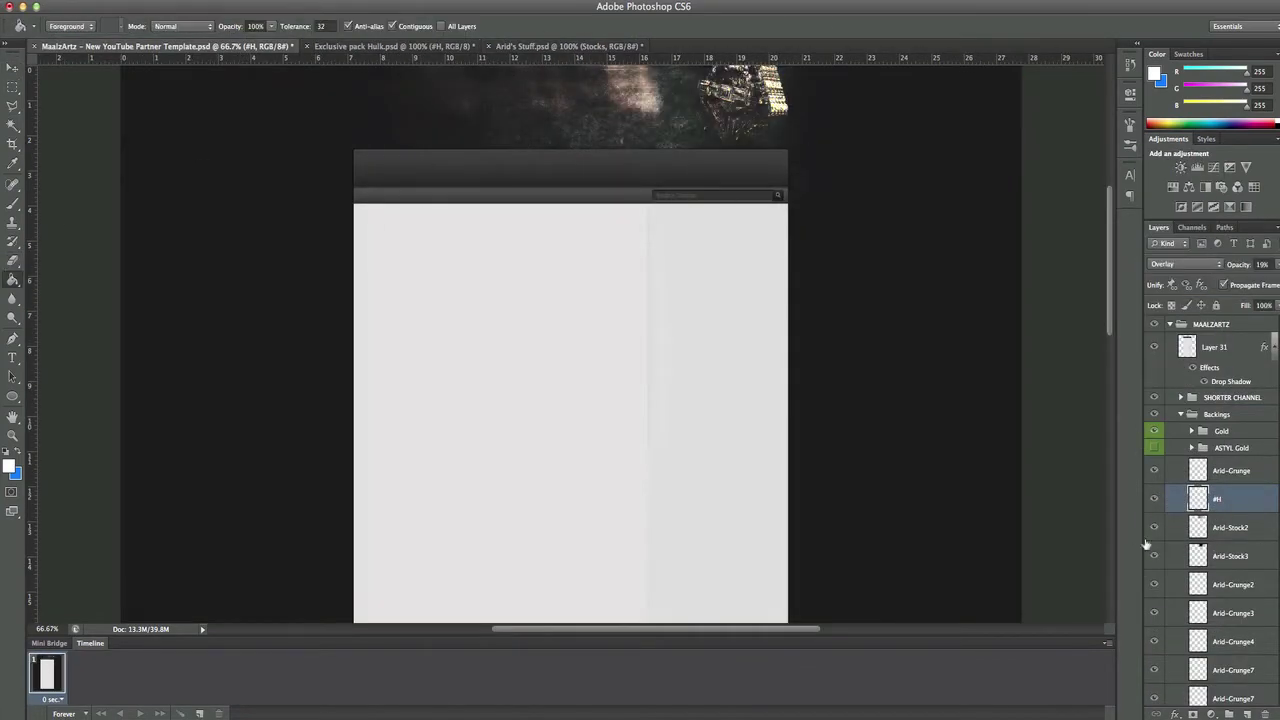
# Cycle between the documents and preview texture layers in the Hulk pack
pyautogui.hotkey('ctrl', 'shift', 'Tab')
pyautogui.hotkey('ctrl', 'shift', 'Tab')
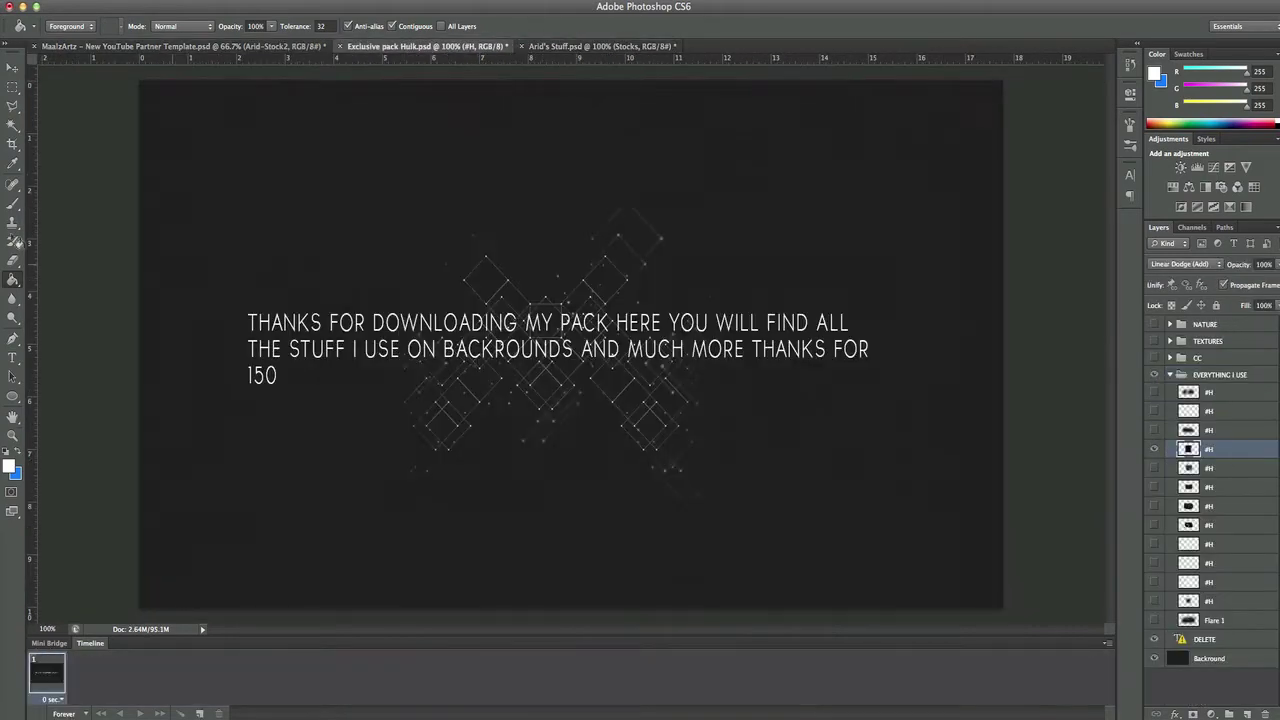
pyautogui.press('v')
pyautogui.hotkey('ctrl', 'shift', 'Tab')
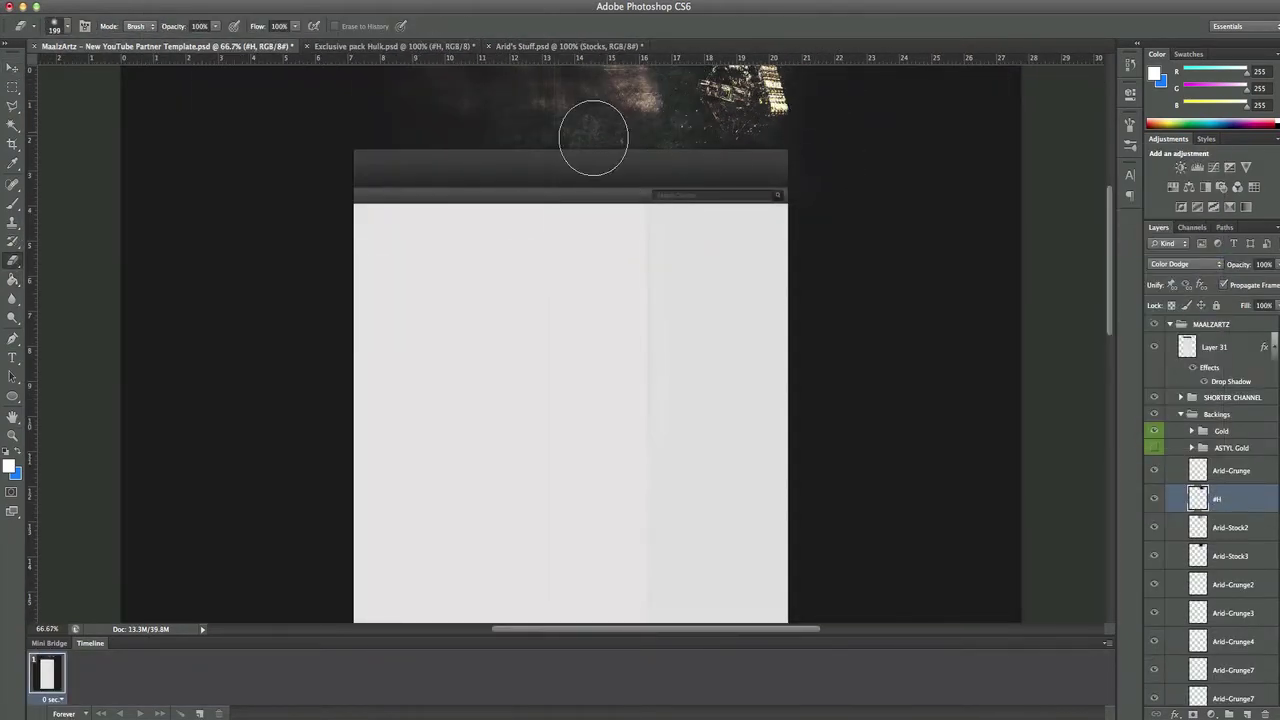
pyautogui.hotkey('ctrl', 'Tab')
pyautogui.click(1155, 468)
pyautogui.click(1155, 544)
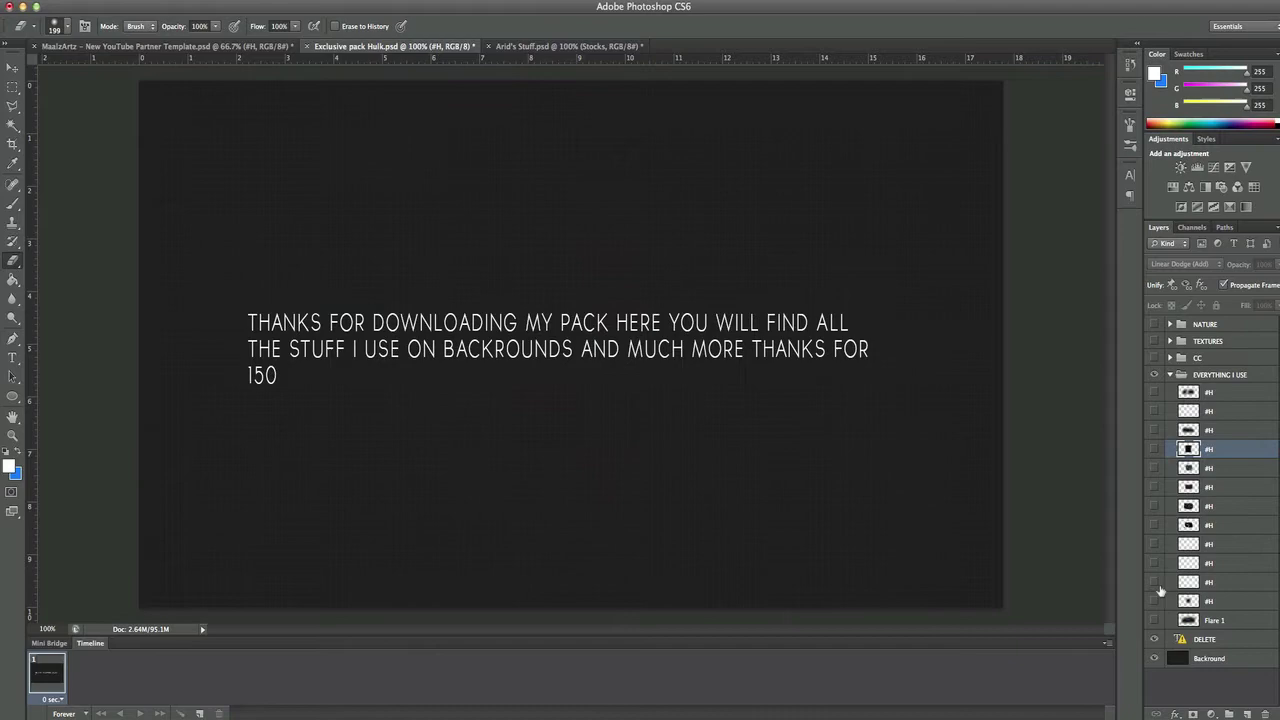
pyautogui.press('v')
pyautogui.hotkey('ctrl', 'shift', 'Tab')
# Copy another #H texture into the banner and change its blend mode
pyautogui.moveTo(645, 222); pyautogui.dragTo(646, 222)
pyautogui.hotkey('ctrl', 'Tab')
pyautogui.hotkey('ctrl', 'shift', 'Tab')
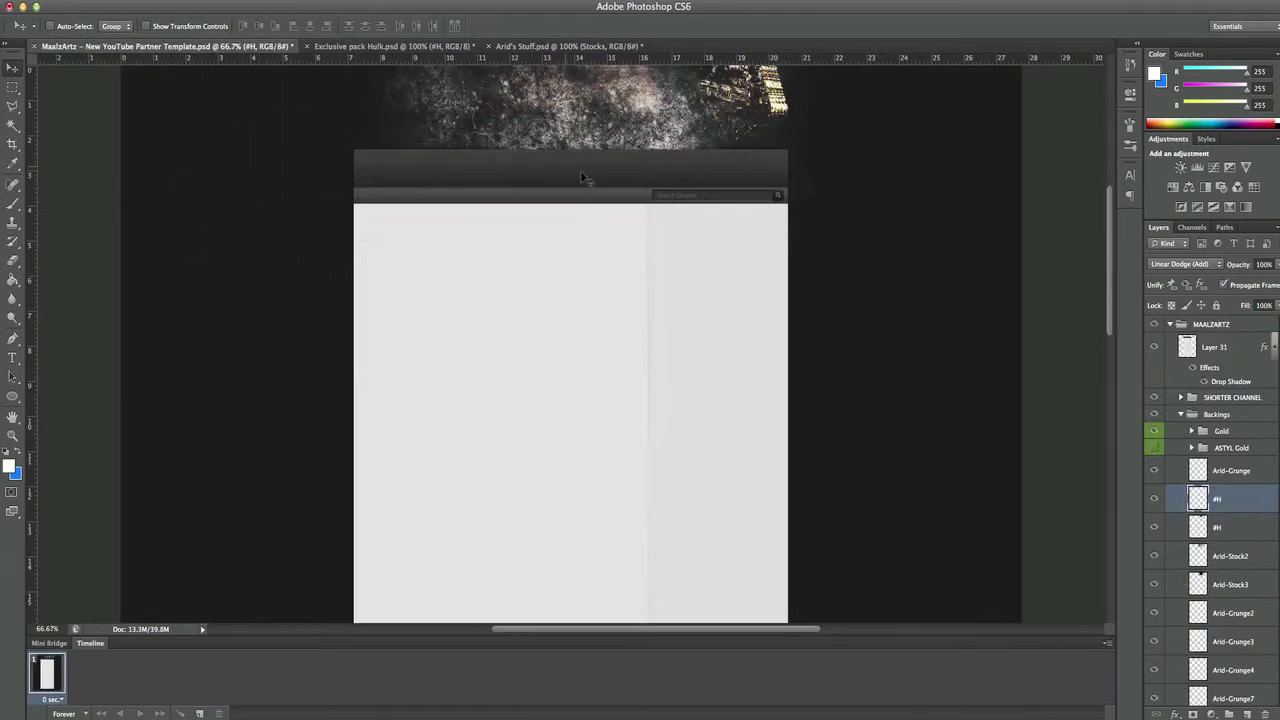
pyautogui.click(1185, 264)
pyautogui.click(1170, 293)
# Select a further Hulk pack texture layer and copy it into the banner
pyautogui.hotkey('ctrl', 'Tab')
pyautogui.hotkey('ctrl', 'Tab')
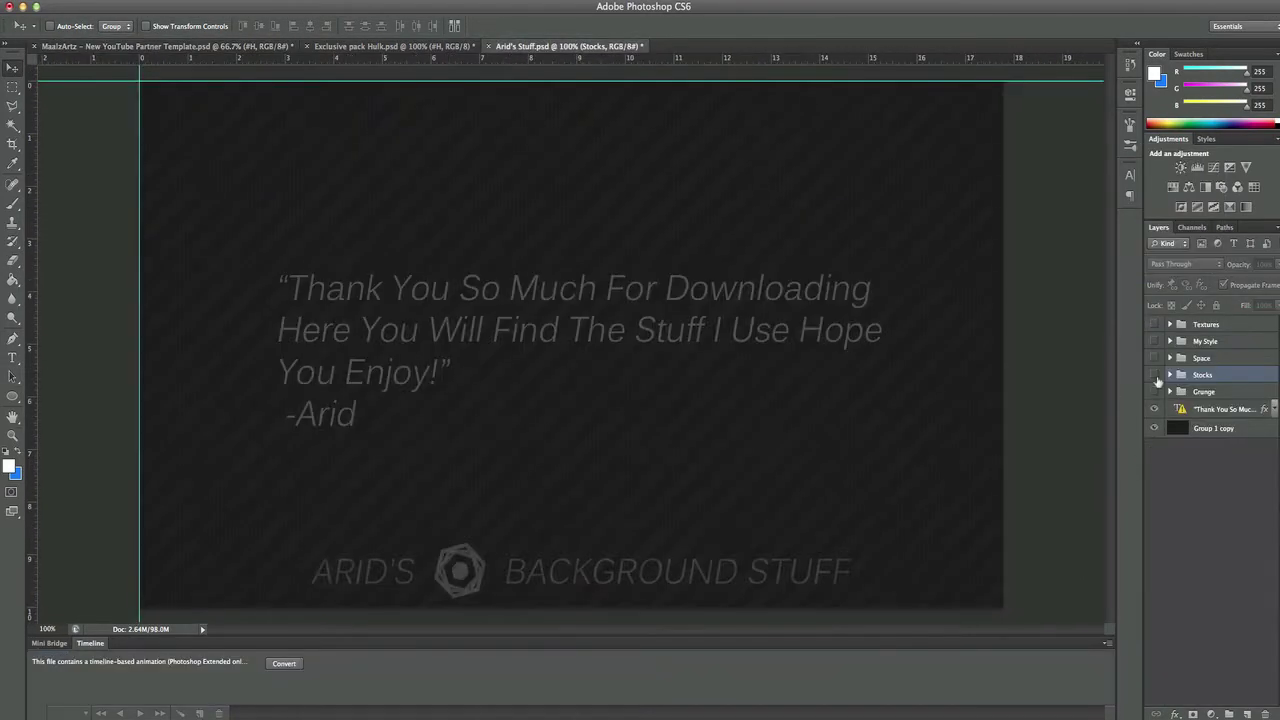
pyautogui.click(348, 48)
pyautogui.click(160, 46)
pyautogui.moveTo(742, 95); pyautogui.dragTo(742, 120)
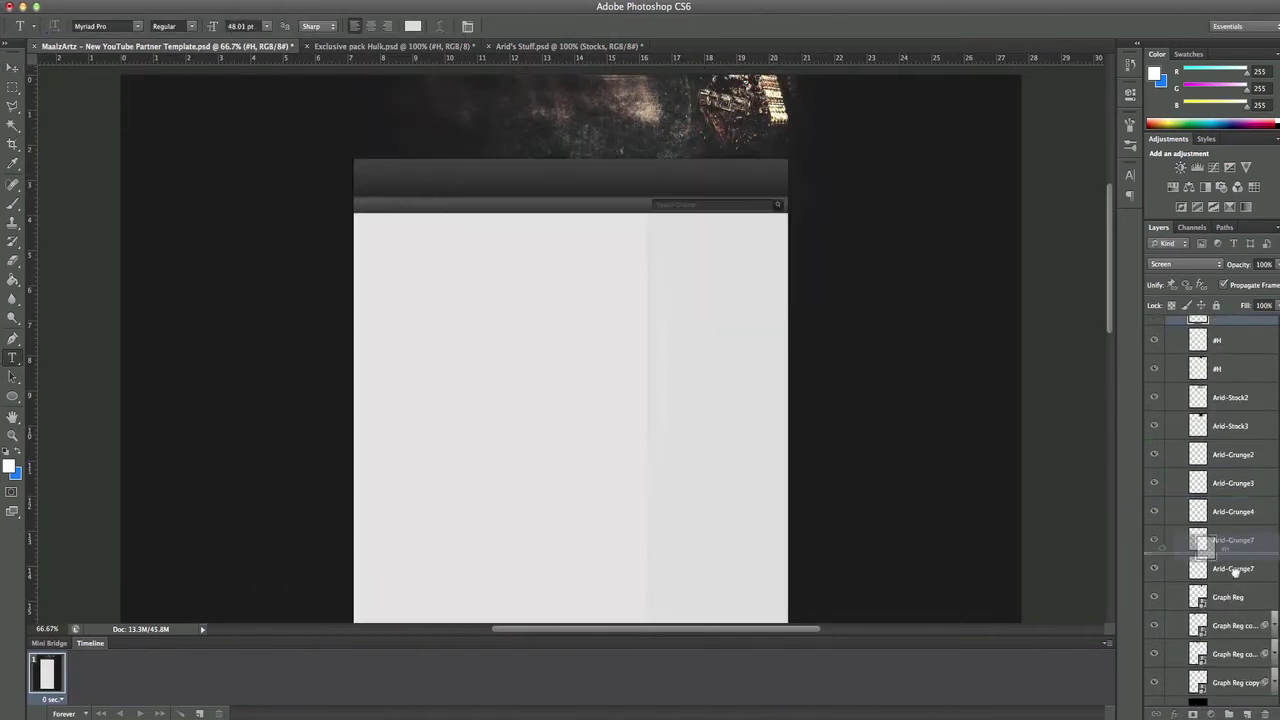
pyautogui.scroll(5, 603, 171)
pyautogui.hotkey('ctrl', 'shift', 'Tab')
pyautogui.hotkey('ctrl', 'shift', 'Tab')
# Copy the Flare 1 lens flare into the banner, placed above Arid-Grunge
pyautogui.click(1214, 620)
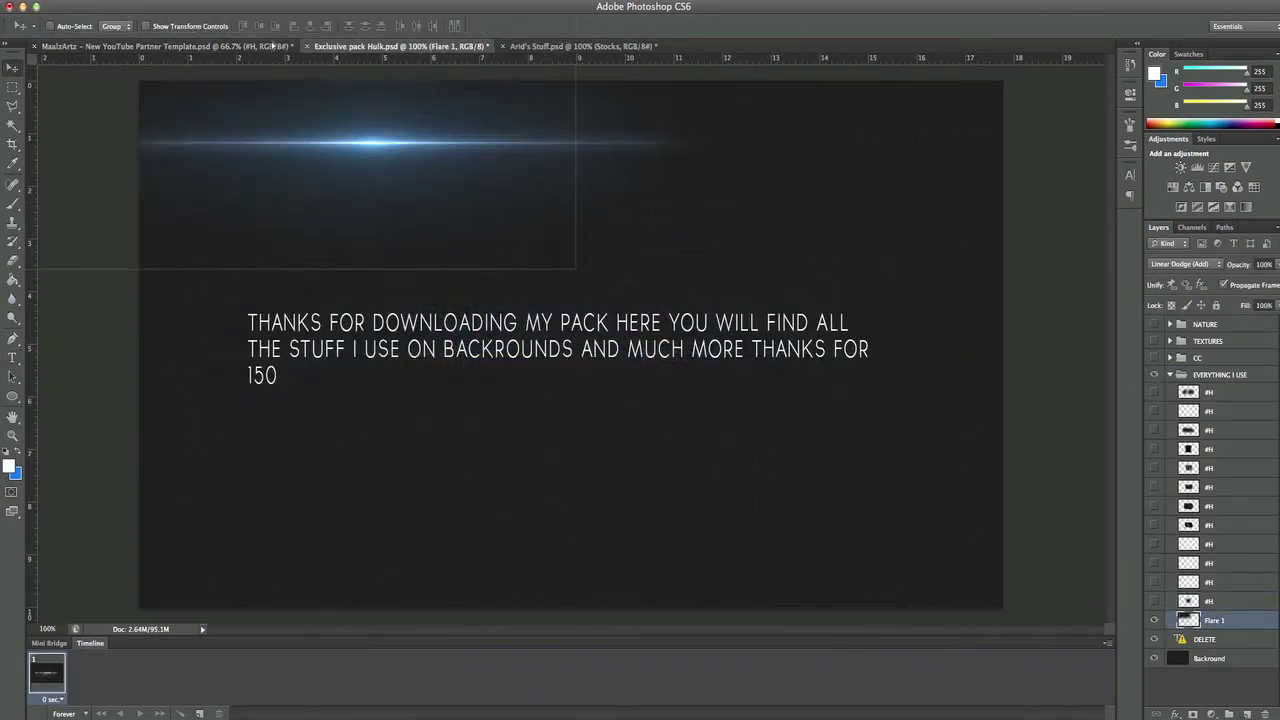
pyautogui.moveTo(570, 350); pyautogui.dragTo(811, 84)
pyautogui.moveTo(1243, 392); pyautogui.dragTo(1243, 385)
# Flatten the flare into a thin tilted streak and move it down over the top image
pyautogui.hotkey('ctrl', 't')
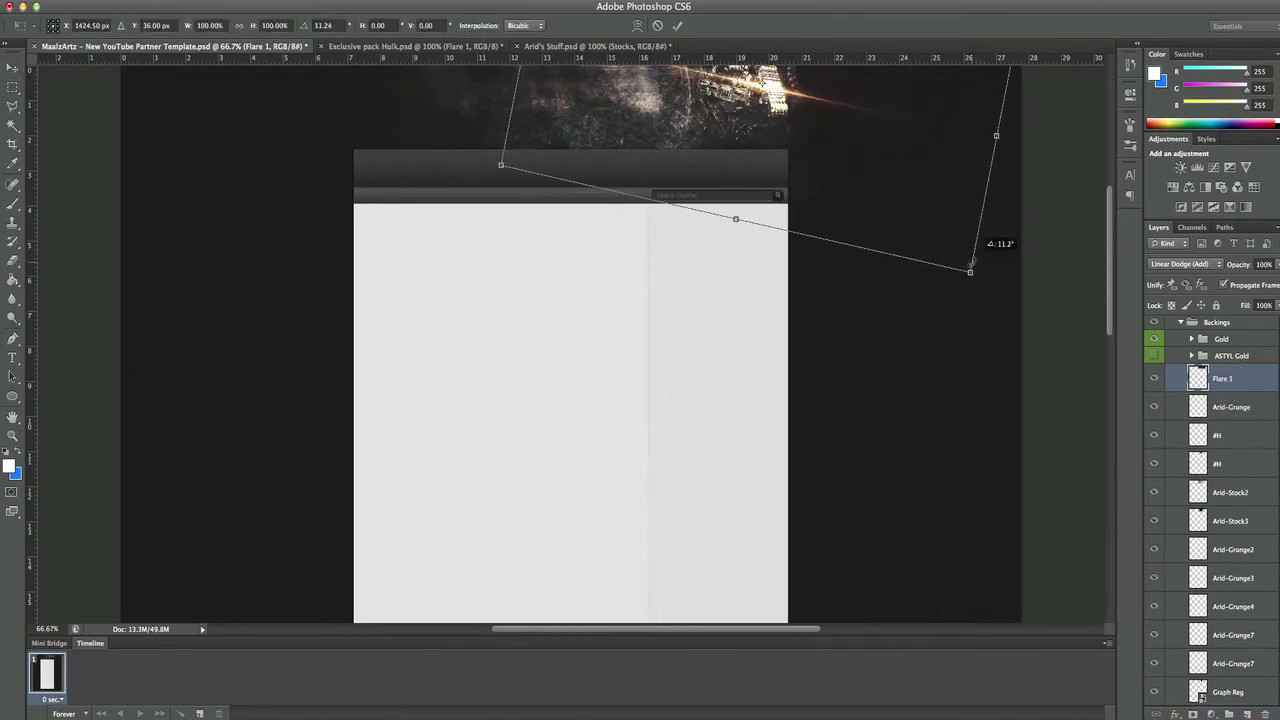
pyautogui.scroll(5, 886, 193)
pyautogui.moveTo(751, 260); pyautogui.dragTo(729, 367)
pyautogui.moveTo(708, 512); pyautogui.dragTo(708, 480)
pyautogui.moveTo(975, 580); pyautogui.dragTo(990, 566)
pyautogui.press('Return')
pyautogui.moveTo(735, 379); pyautogui.dragTo(735, 388)
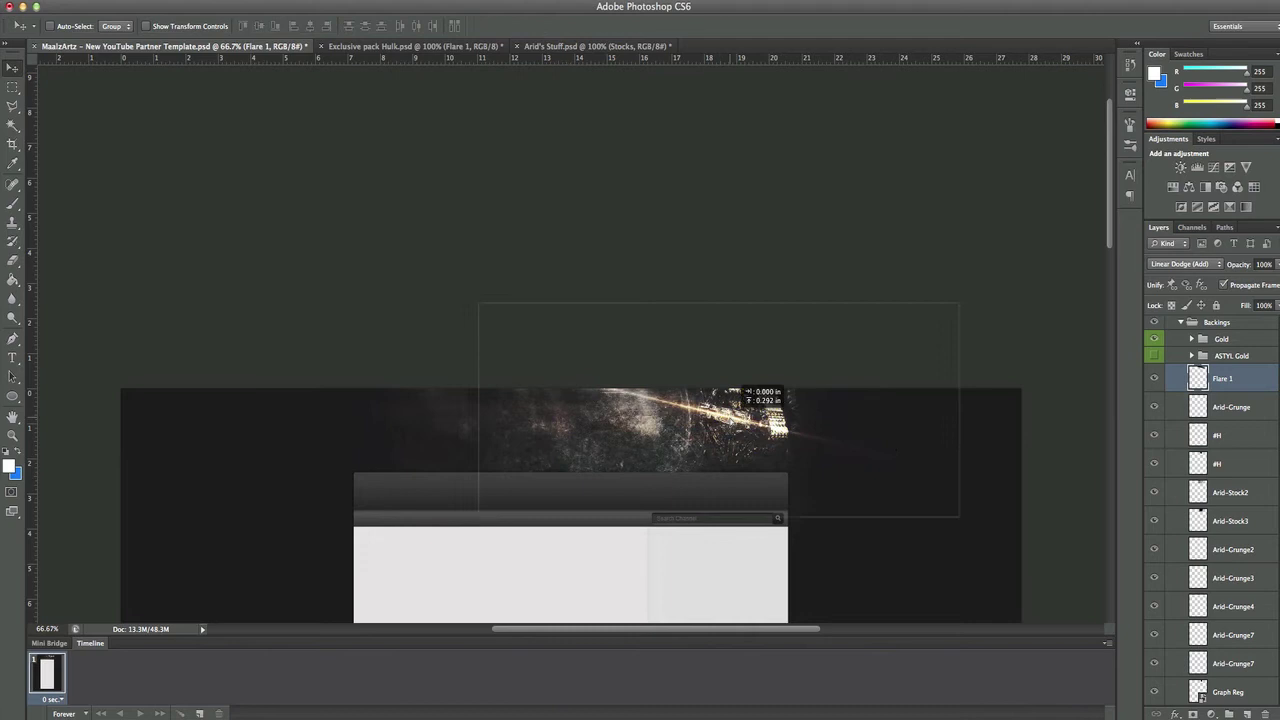
# Erase part of the flare with a smaller eraser, then return to the Hulk pack
pyautogui.click(66, 26)
pyautogui.moveTo(100, 57); pyautogui.dragTo(69, 57)
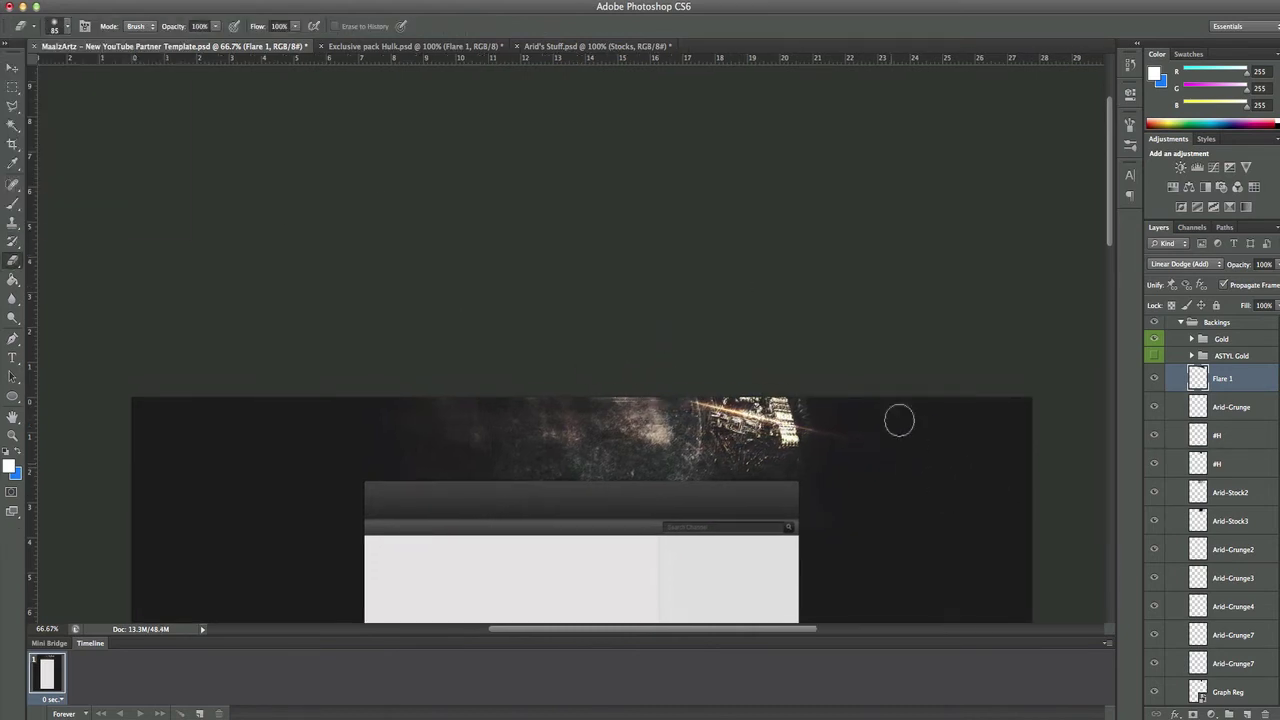
pyautogui.hotkey('ctrl', 't')
pyautogui.press('Escape')
pyautogui.press('t')
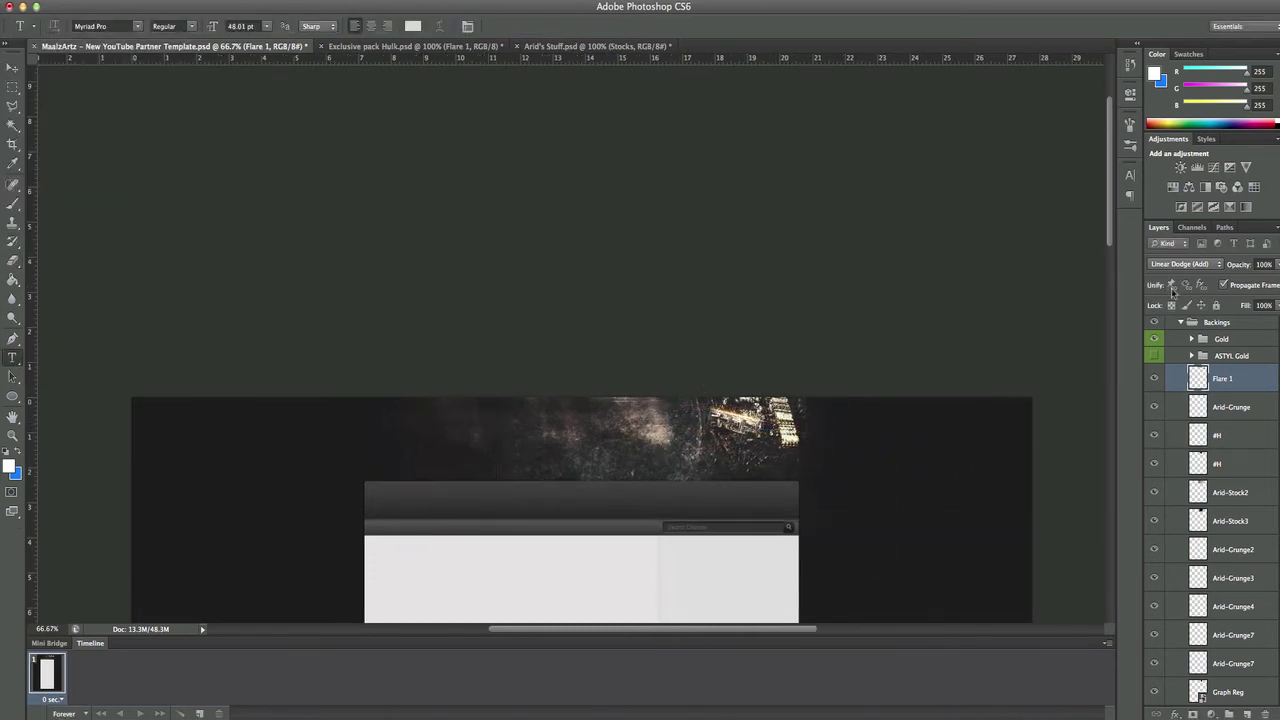
pyautogui.hotkey('ctrl', 't')
pyautogui.press('Escape')
pyautogui.hotkey('ctrl', 'Tab')
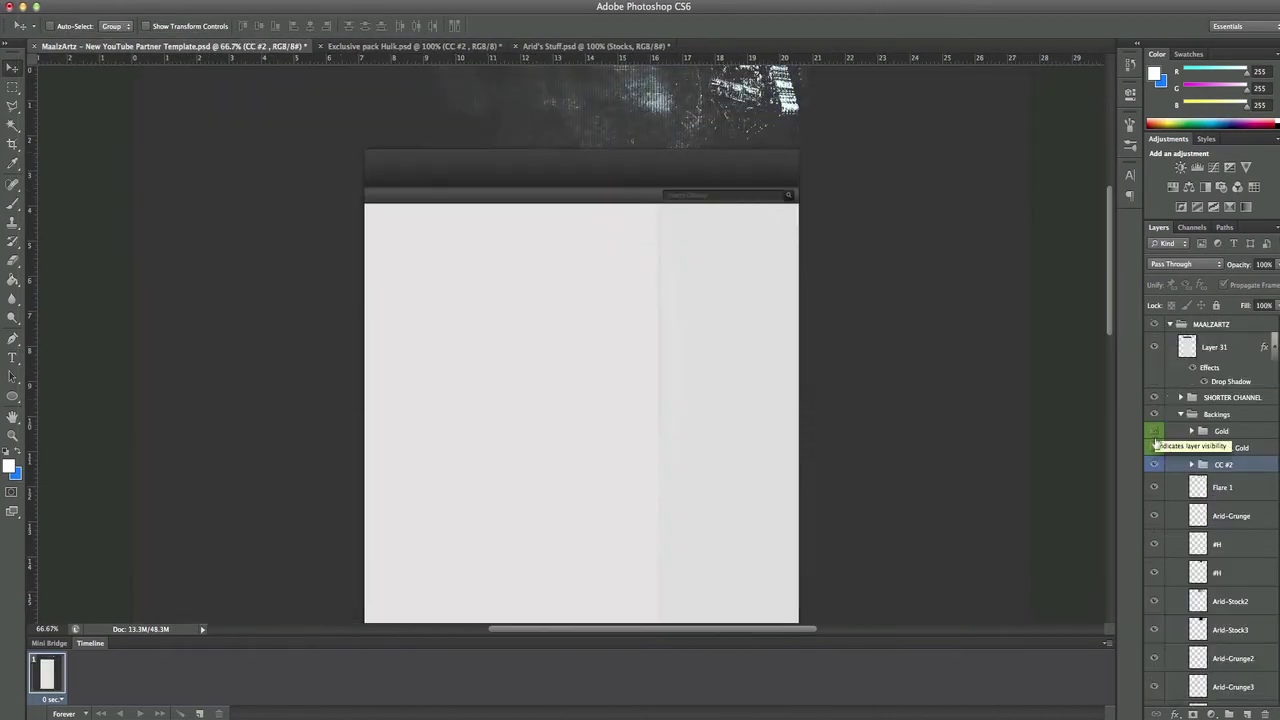
# Copy the CC #2 and BLUE colour groups from the Hulk pack into the template's Backings
pyautogui.moveTo(1155, 393); pyautogui.dragTo(1262, 462)
pyautogui.hotkey('ctrl', 'Tab')
pyautogui.hotkey('ctrl', 'Tab')
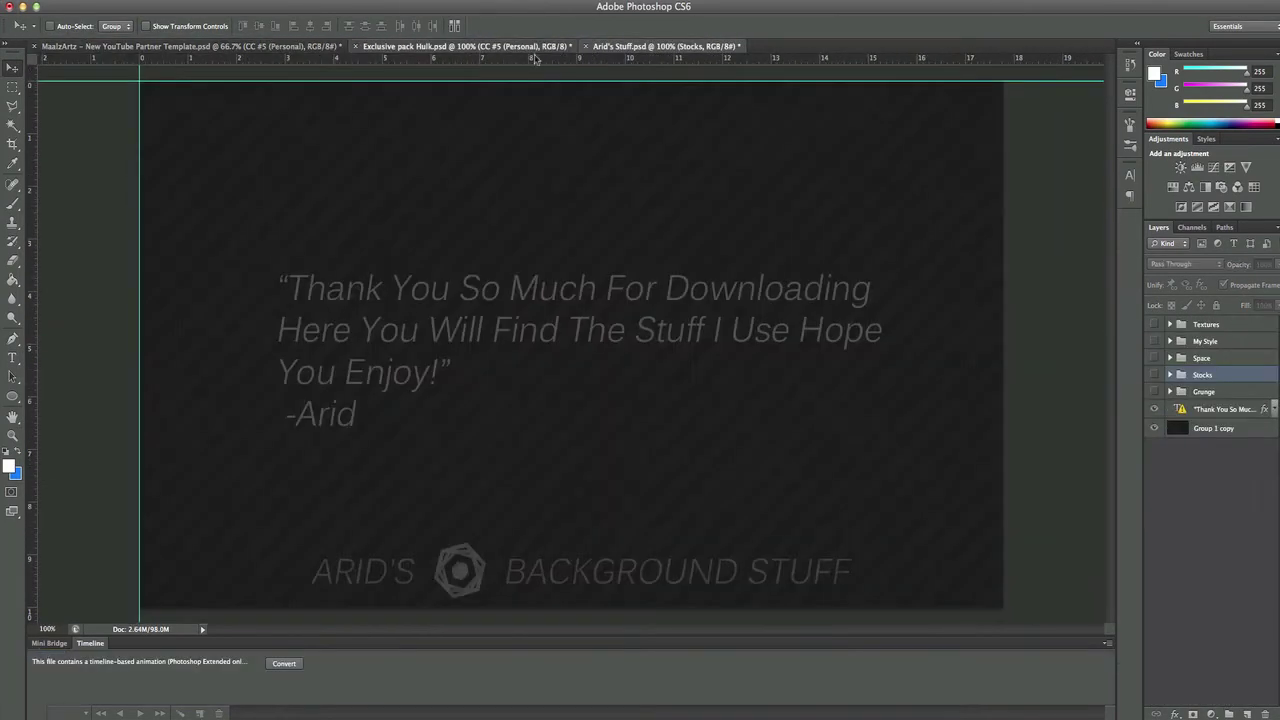
pyautogui.hotkey('ctrl', 'Tab')
pyautogui.moveTo(1151, 458); pyautogui.dragTo(785, 290)
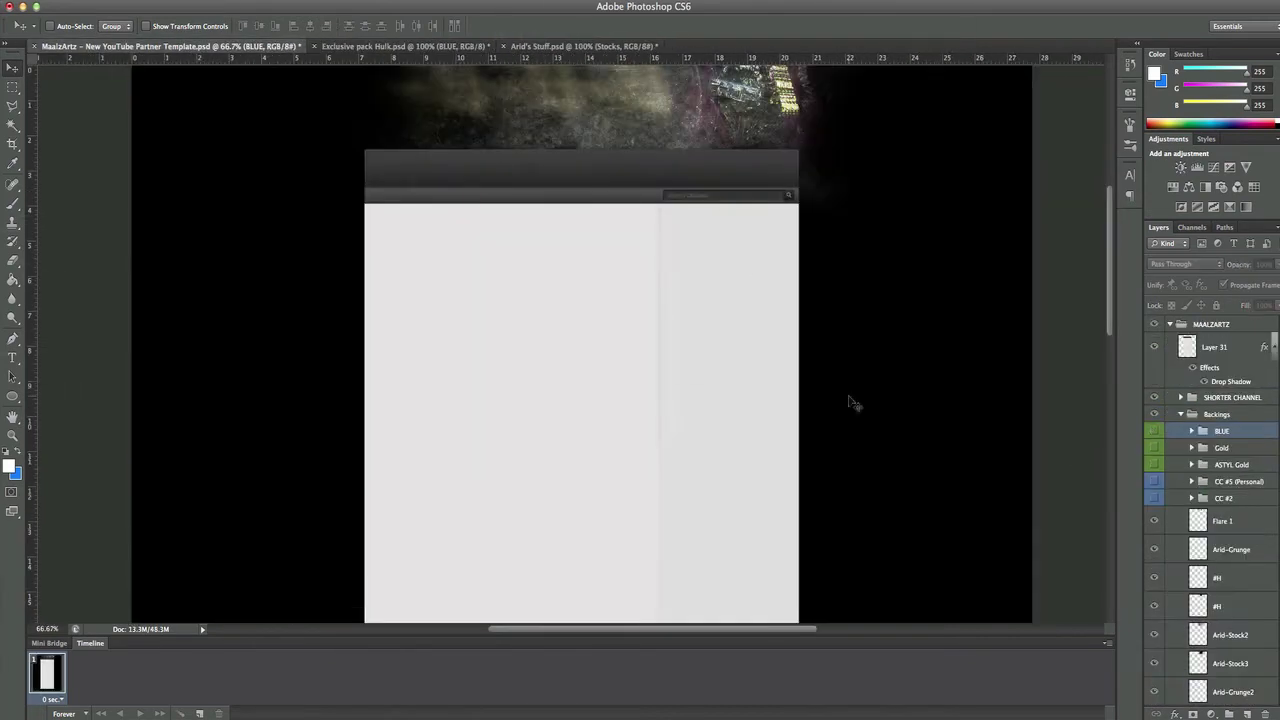
# Close Arid's Stuff without saving and delete the BLUE and ASTYL Gold groups
pyautogui.click(560, 46)
pyautogui.click(505, 46)
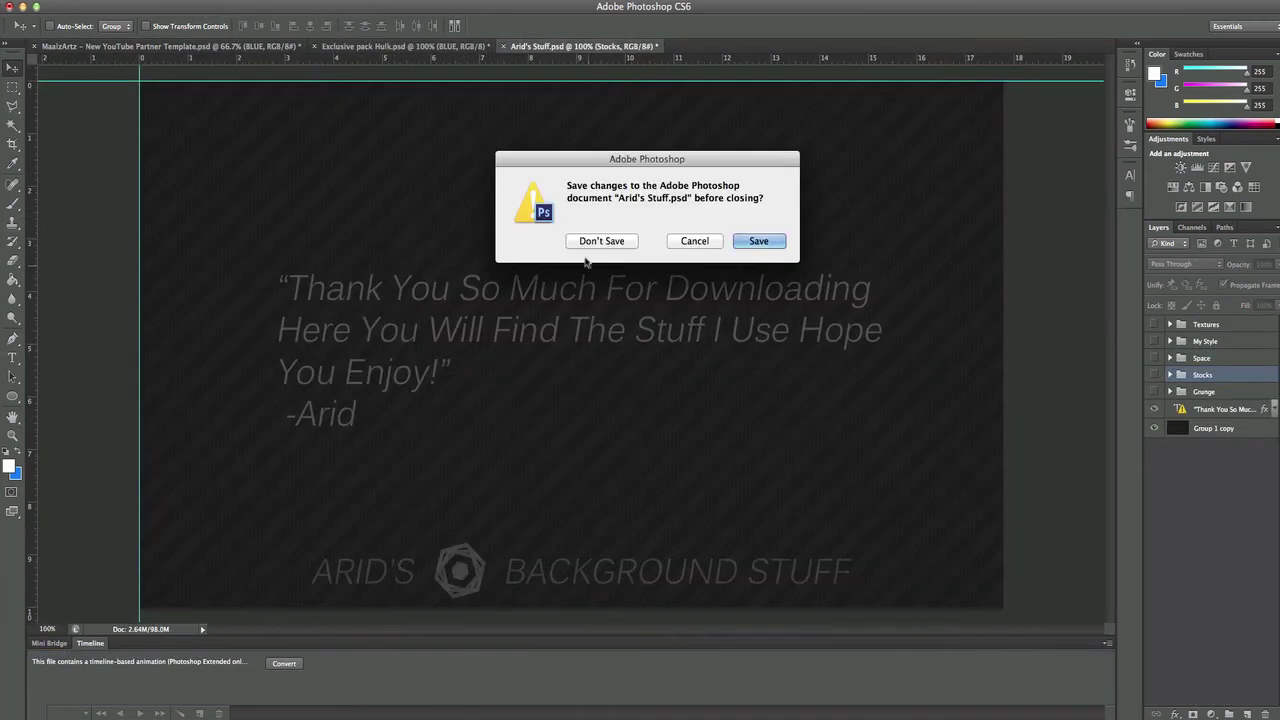
pyautogui.press('super+d')
pyautogui.press('Delete')
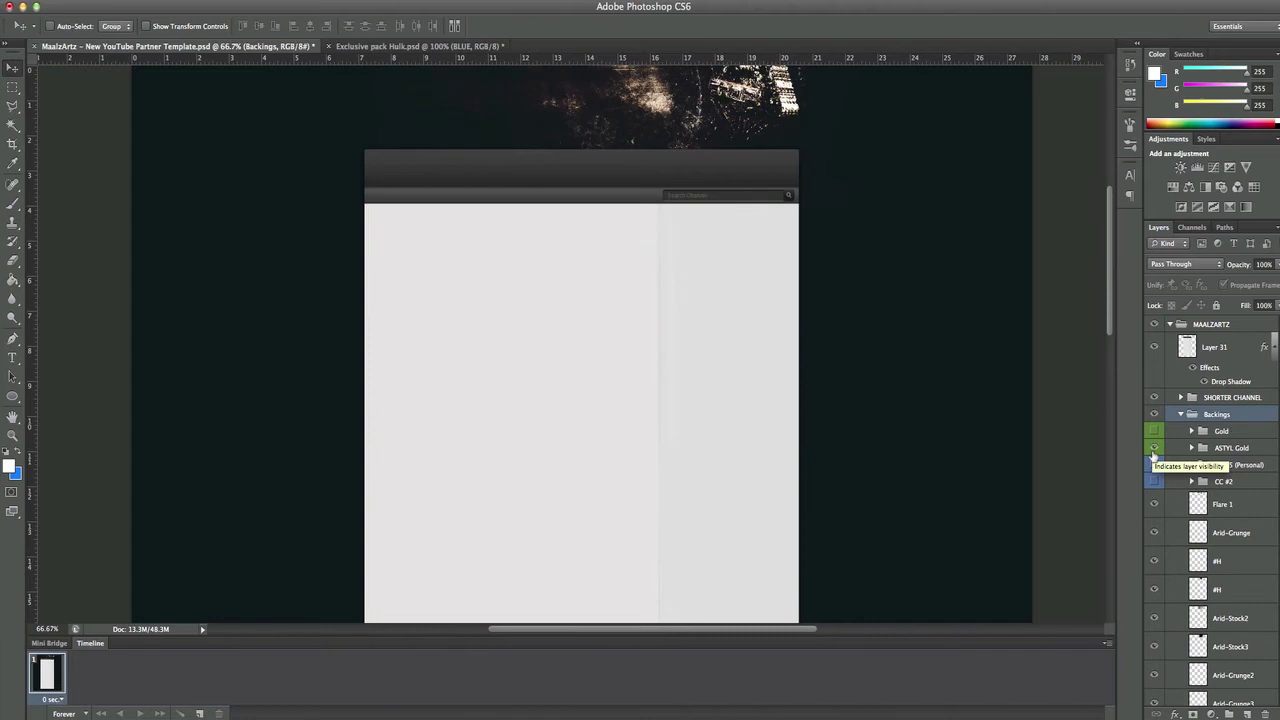
pyautogui.moveTo(1154, 455); pyautogui.dragTo(1154, 465)
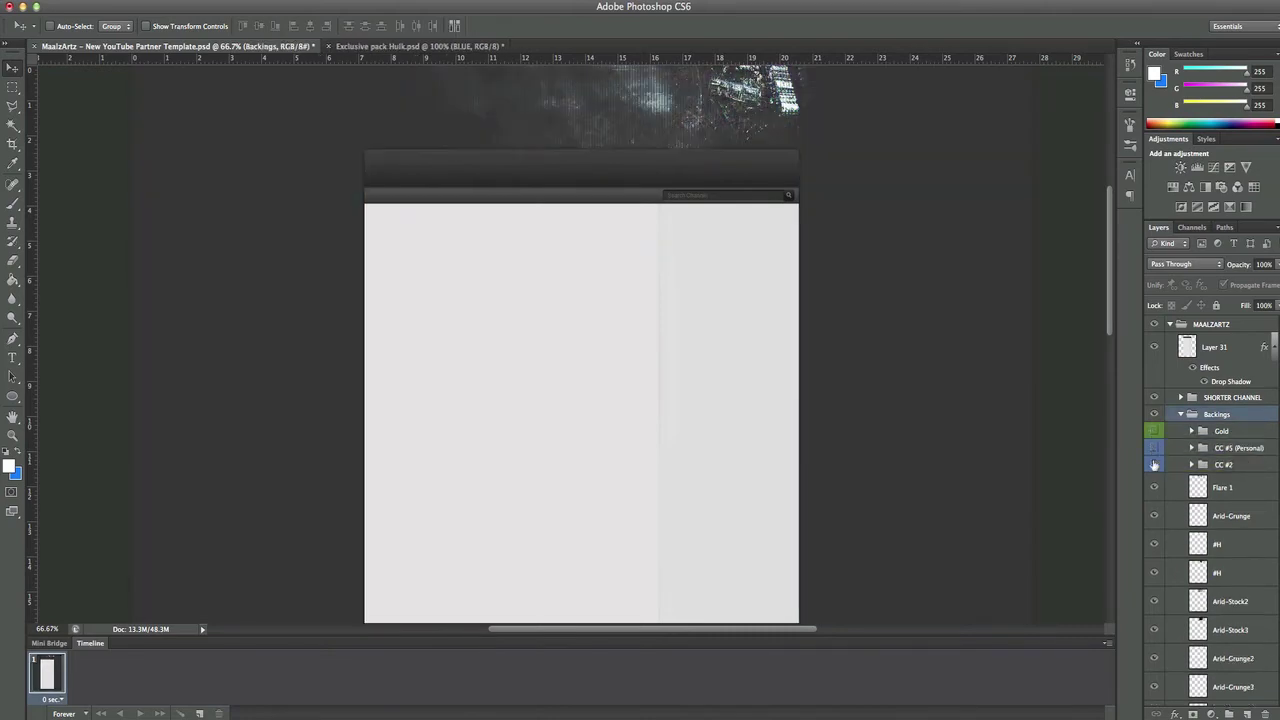
# Try the PINK colour variant, delete it, and hide the CC #5 and CC #2 groups
pyautogui.hotkey('ctrl', 'Tab')
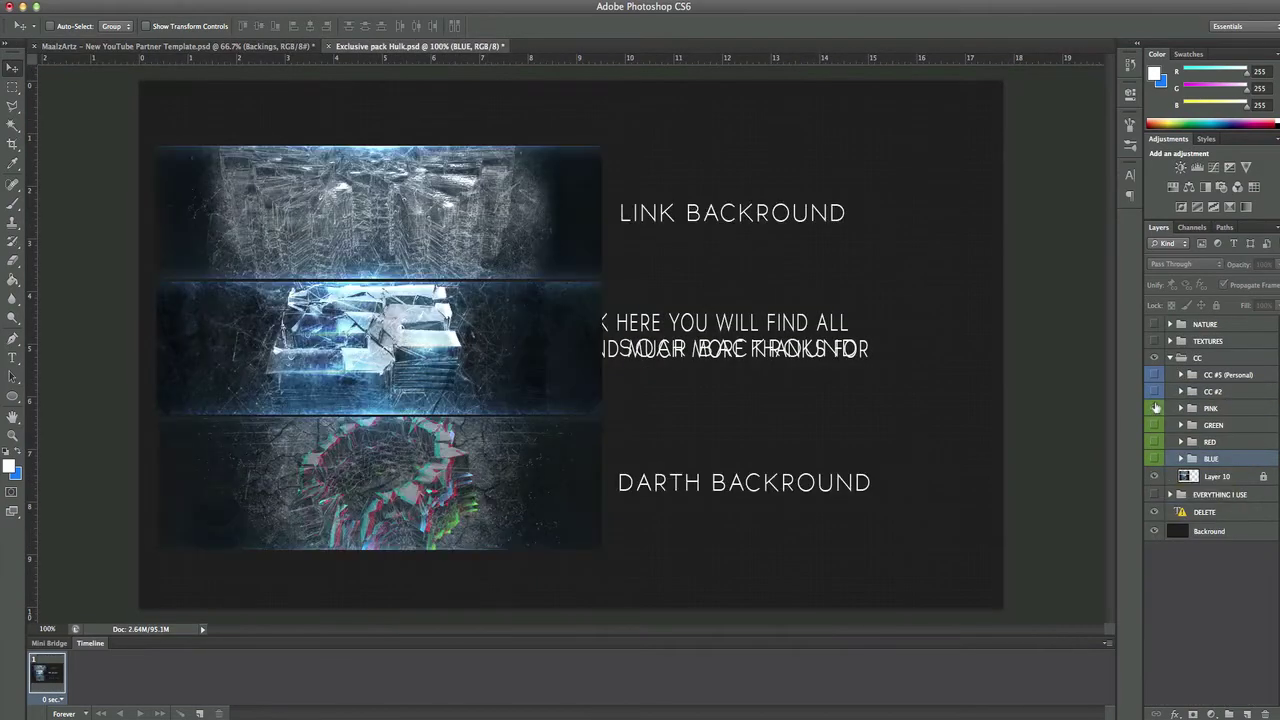
pyautogui.click(1154, 410)
pyautogui.hotkey('ctrl', 'Tab')
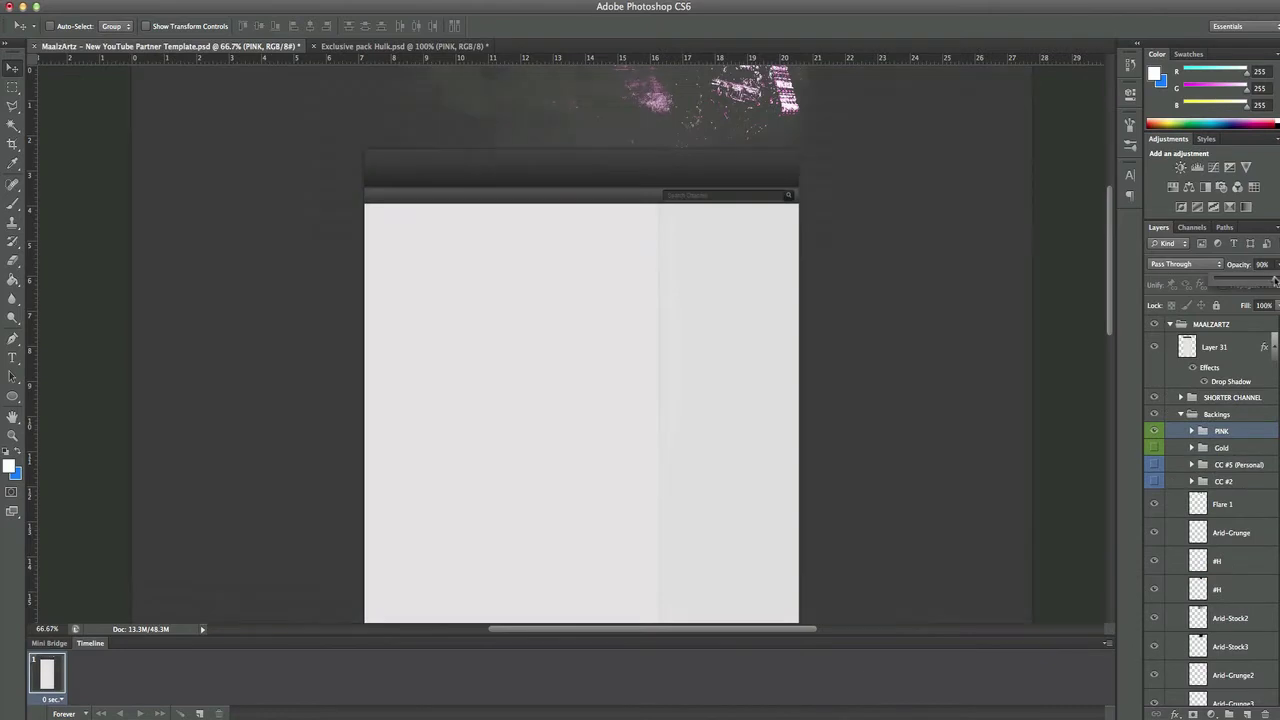
pyautogui.press('Delete')
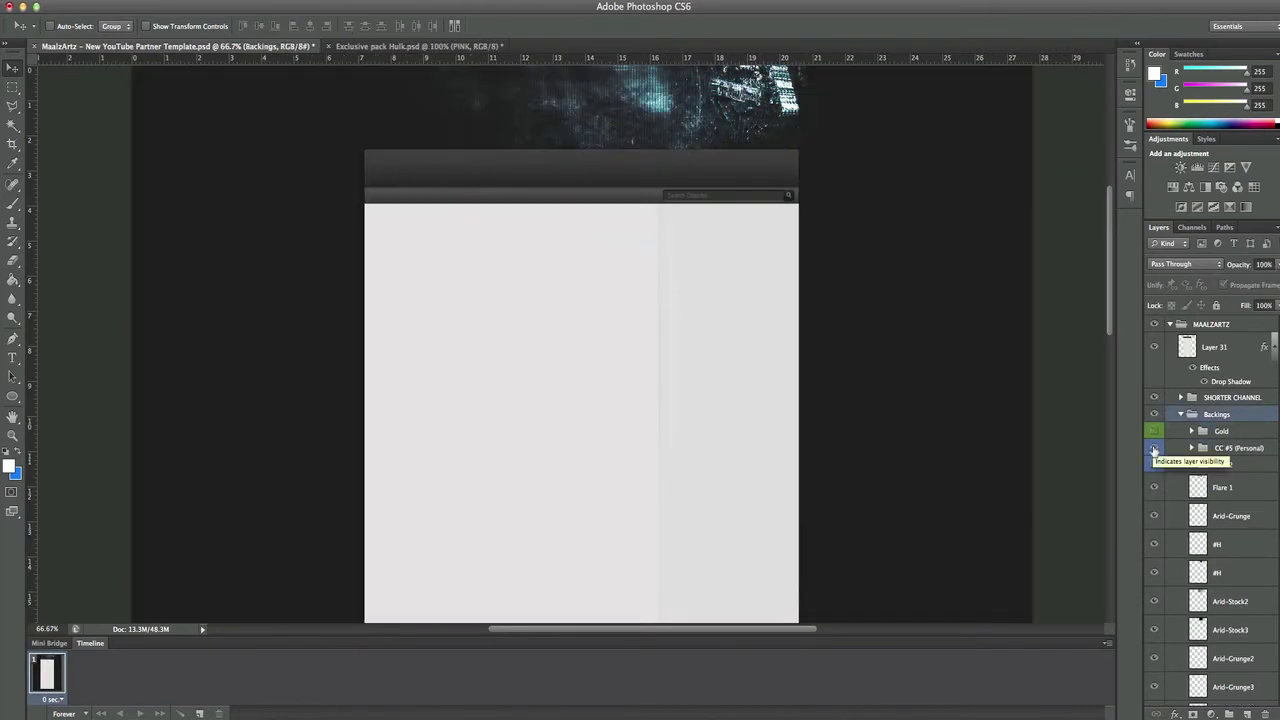
pyautogui.moveTo(1154, 448); pyautogui.dragTo(1154, 464)
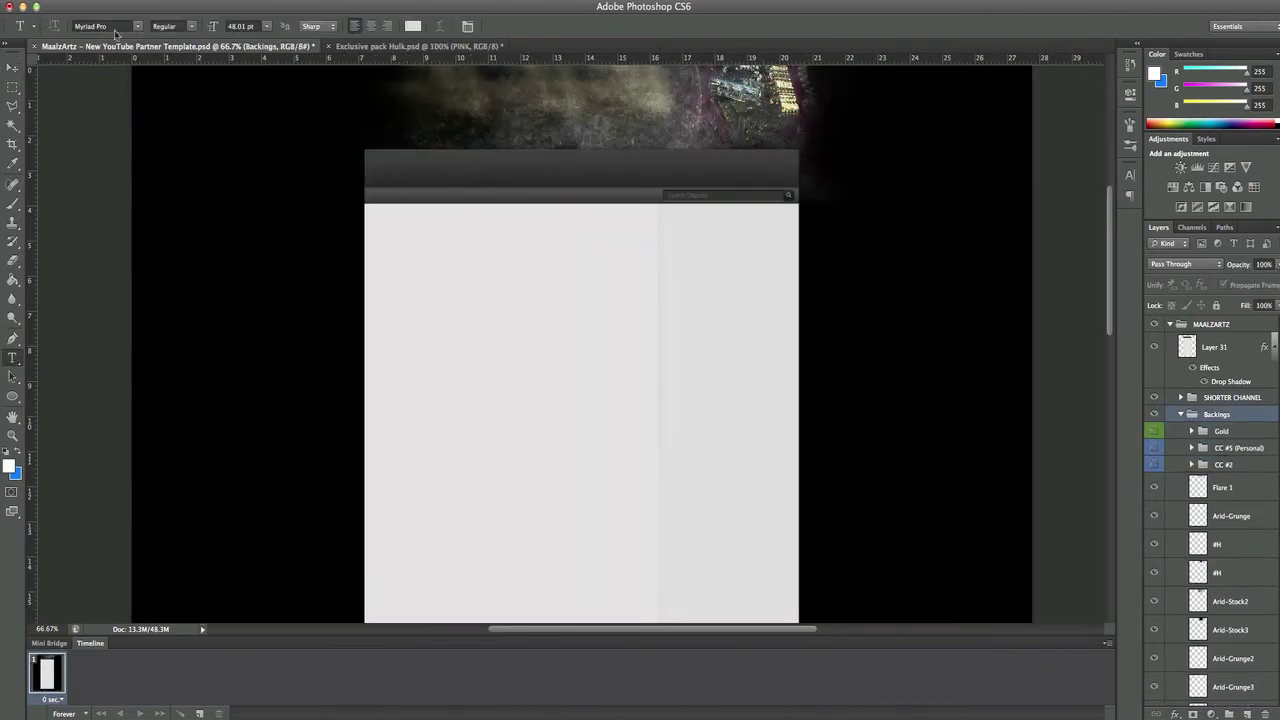
# Create a new text layer on the banner, then go back to the channel page in the browser
pyautogui.click(572, 117)
pyautogui.press('super+Tab')
pyautogui.click(115, 38)
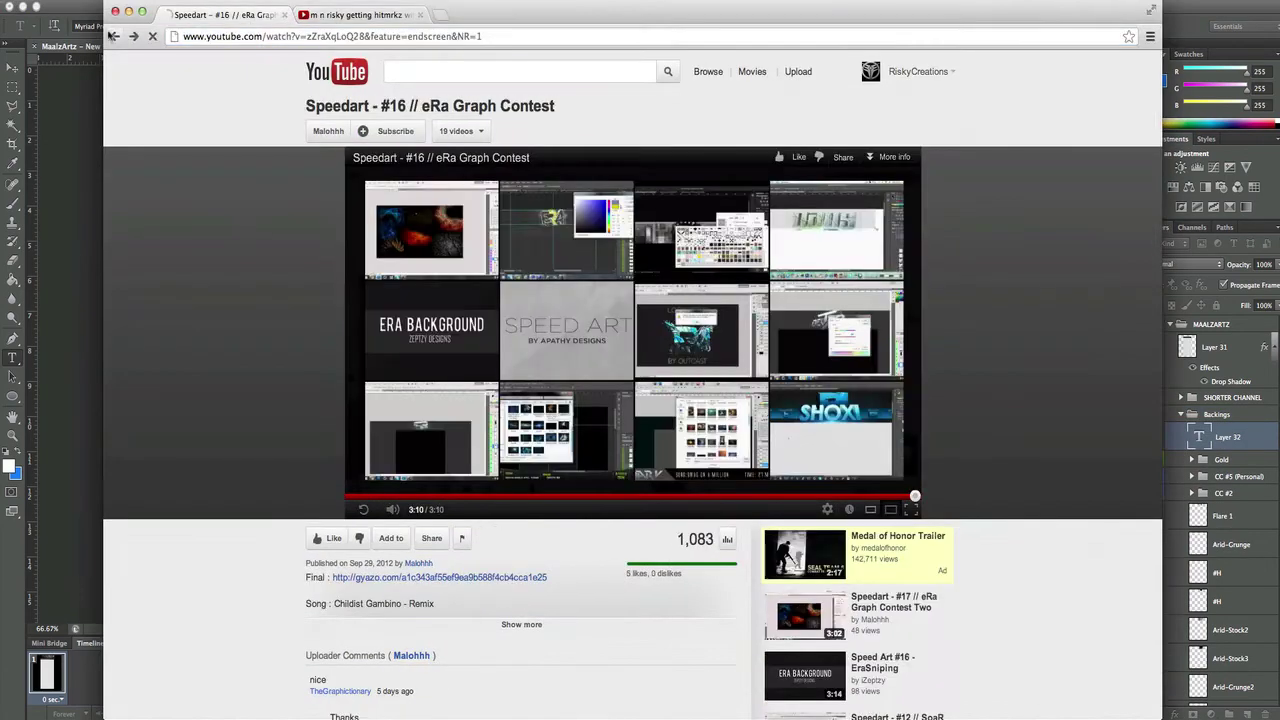
pyautogui.click(115, 38)
# Give the PORTFOLIO text layer a gradient overlay with an edited stop colour
pyautogui.press('super+Tab')
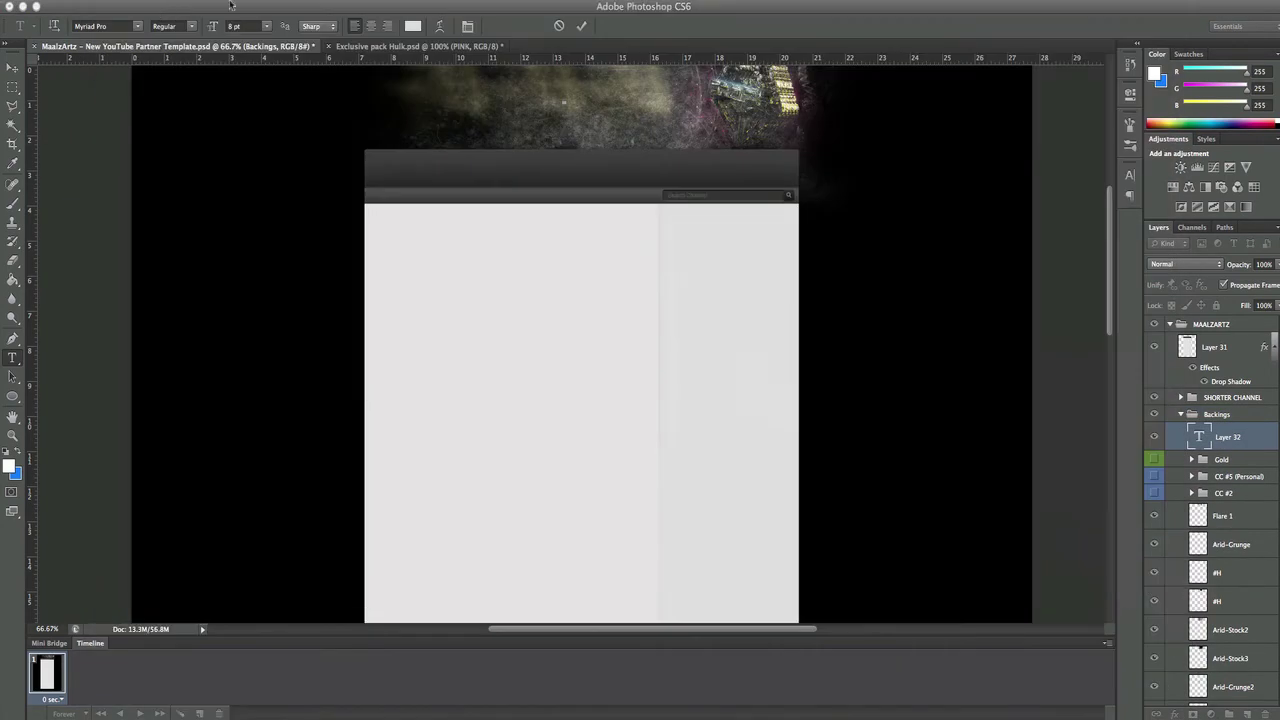
pyautogui.doubleClick(1265, 437)
pyautogui.click(870, 428)
pyautogui.click(990, 305)
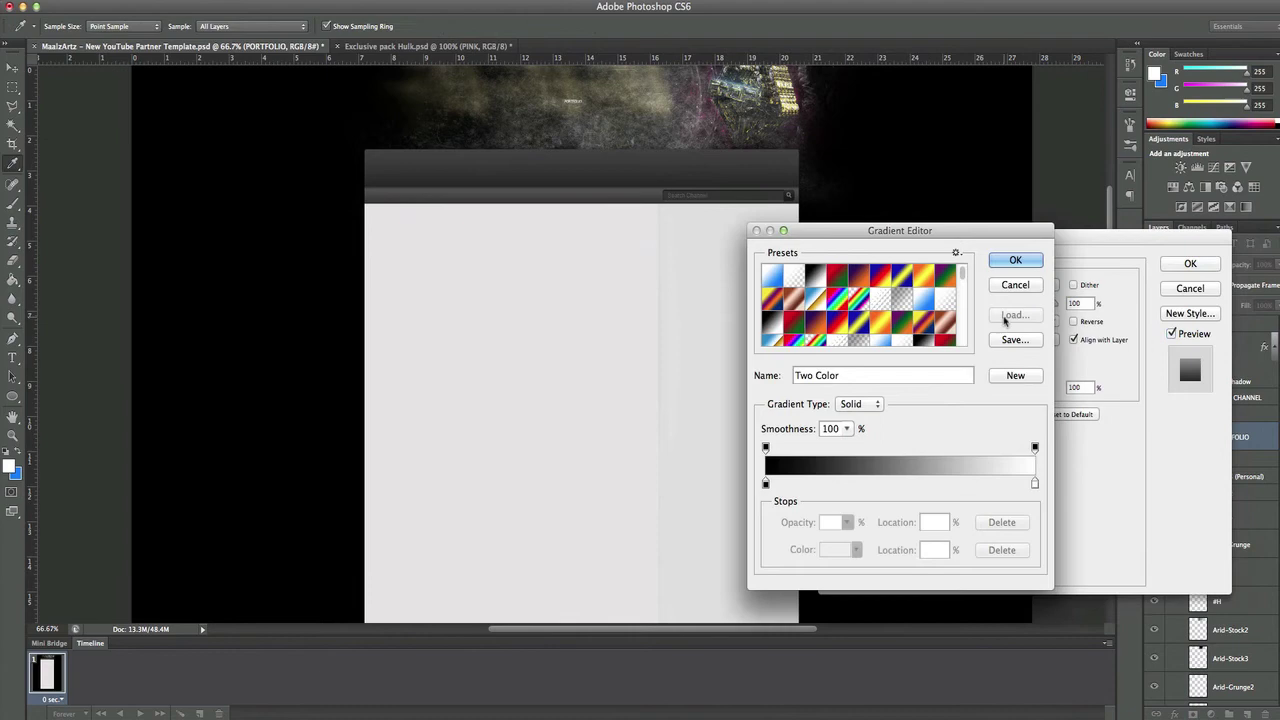
pyautogui.doubleClick(765, 483)
pyautogui.click(1153, 131)
pyautogui.click(858, 473)
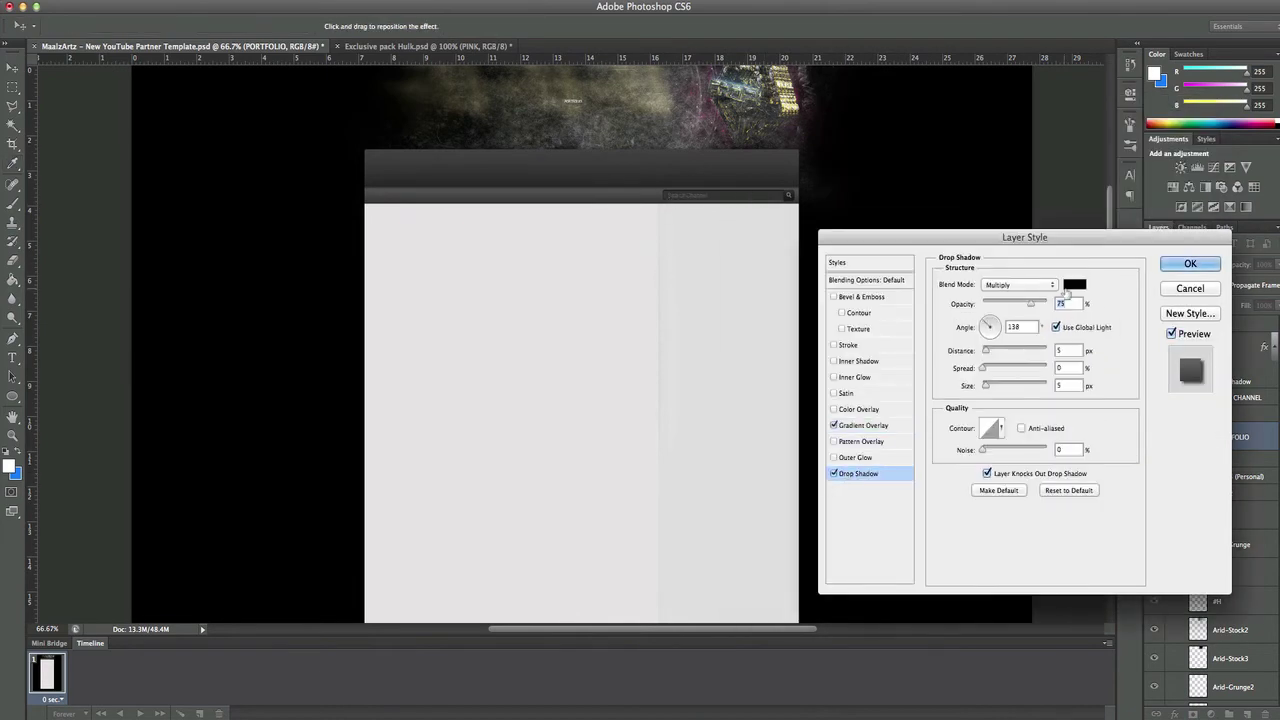
# Add a drop shadow and stroke to the text, then duplicate it and move the copy right
pyautogui.click(1018, 284)
pyautogui.click(1000, 150)
pyautogui.click(848, 345)
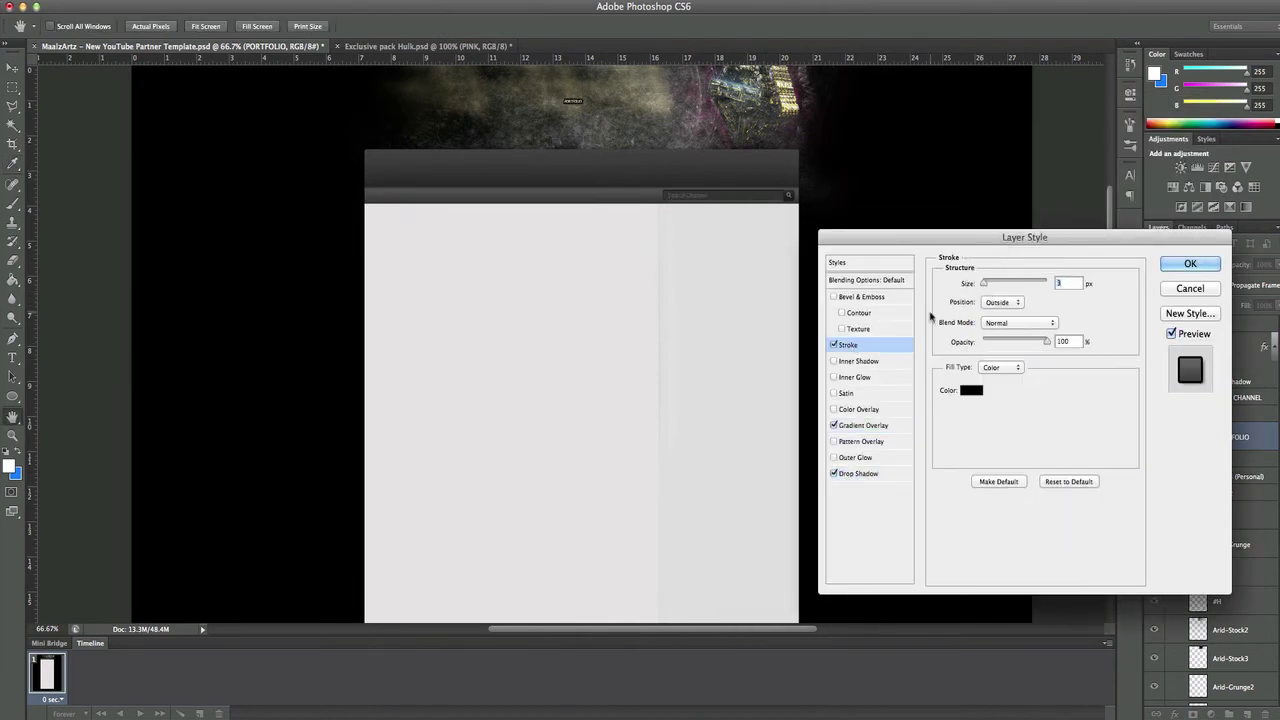
pyautogui.press('Return')
pyautogui.click(213, 6)
pyautogui.moveTo(575, 108); pyautogui.dragTo(600, 108)
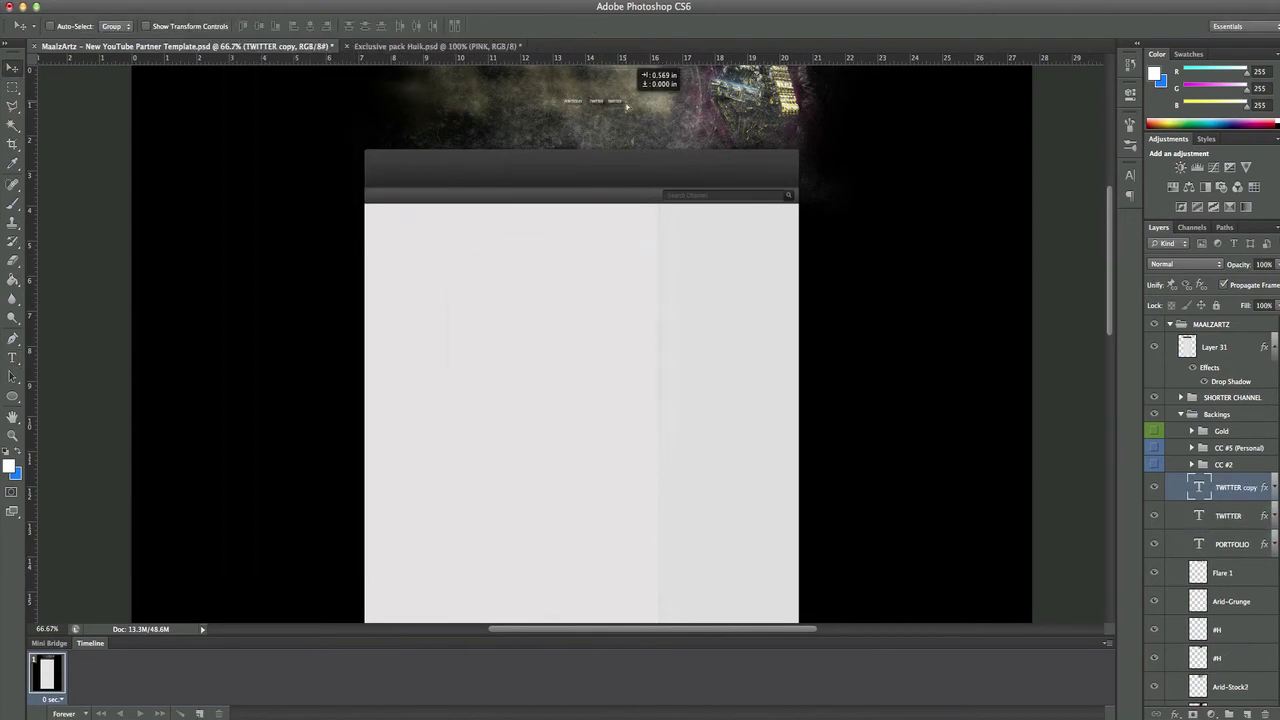
# Retype the duplicated links as DECREN and TRIDENT and line up the nav row
pyautogui.press('t')
pyautogui.click(748, 238)
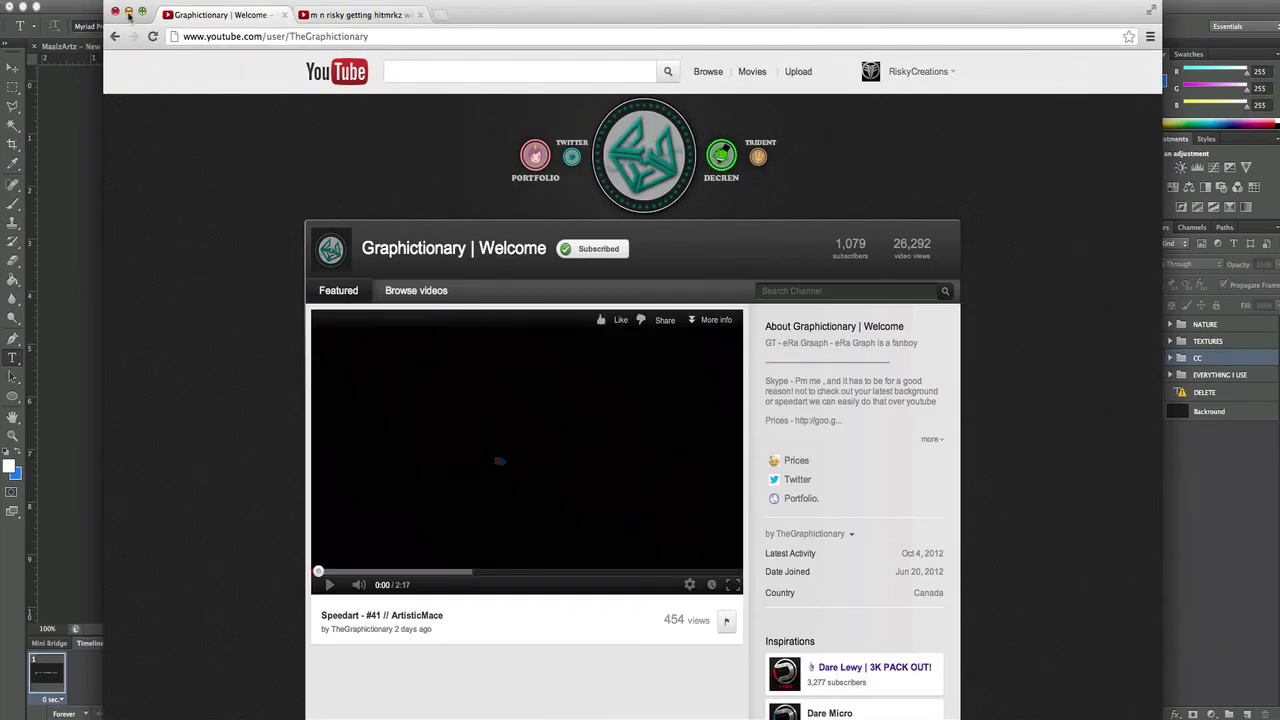
pyautogui.click(128, 12)
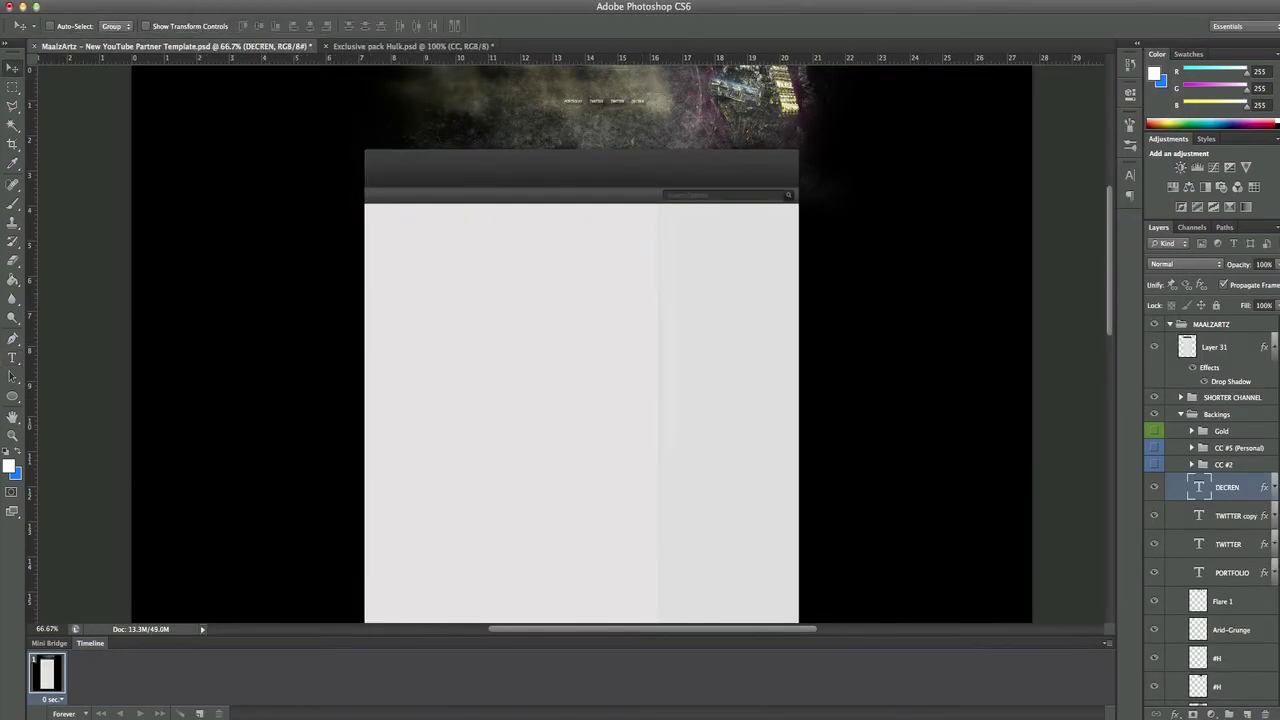
pyautogui.keyDown('alt'); pyautogui.moveTo(643, 108); pyautogui.dragTo(652, 108); pyautogui.keyUp('alt')
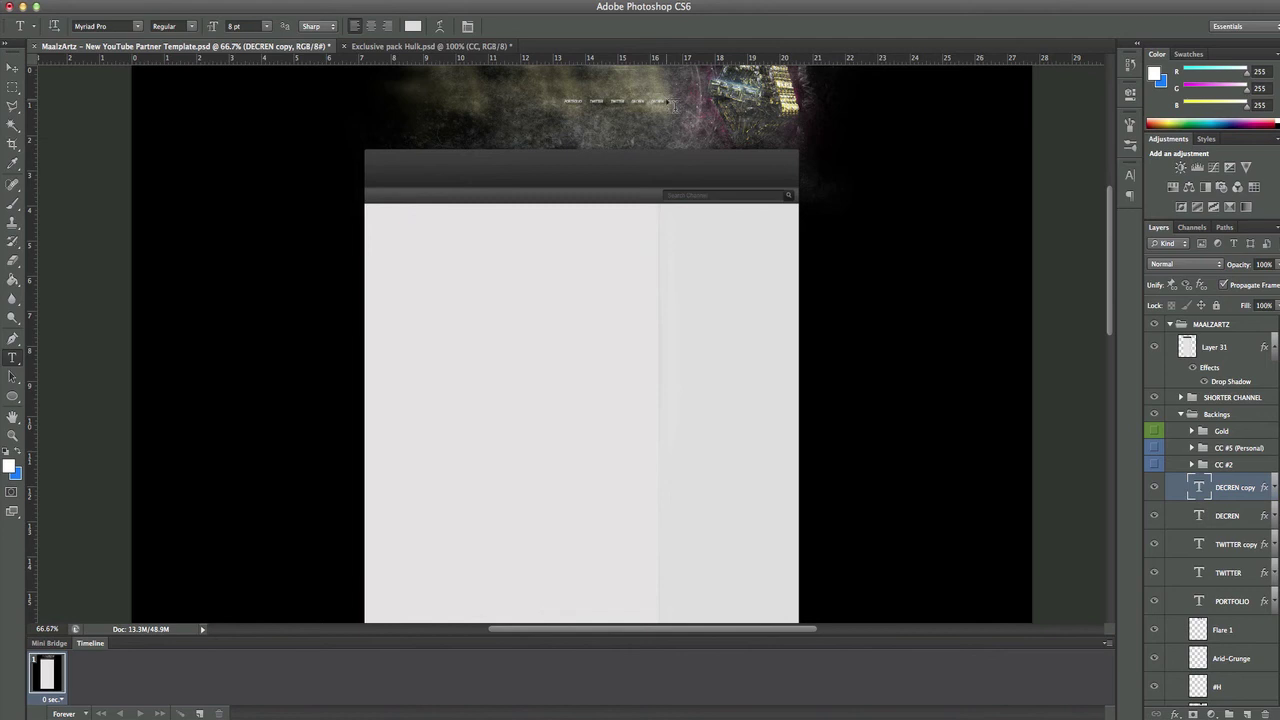
pyautogui.hotkey('ctrl', 'Return')
pyautogui.press('v')
pyautogui.moveTo(634, 108); pyautogui.dragTo(634, 108)
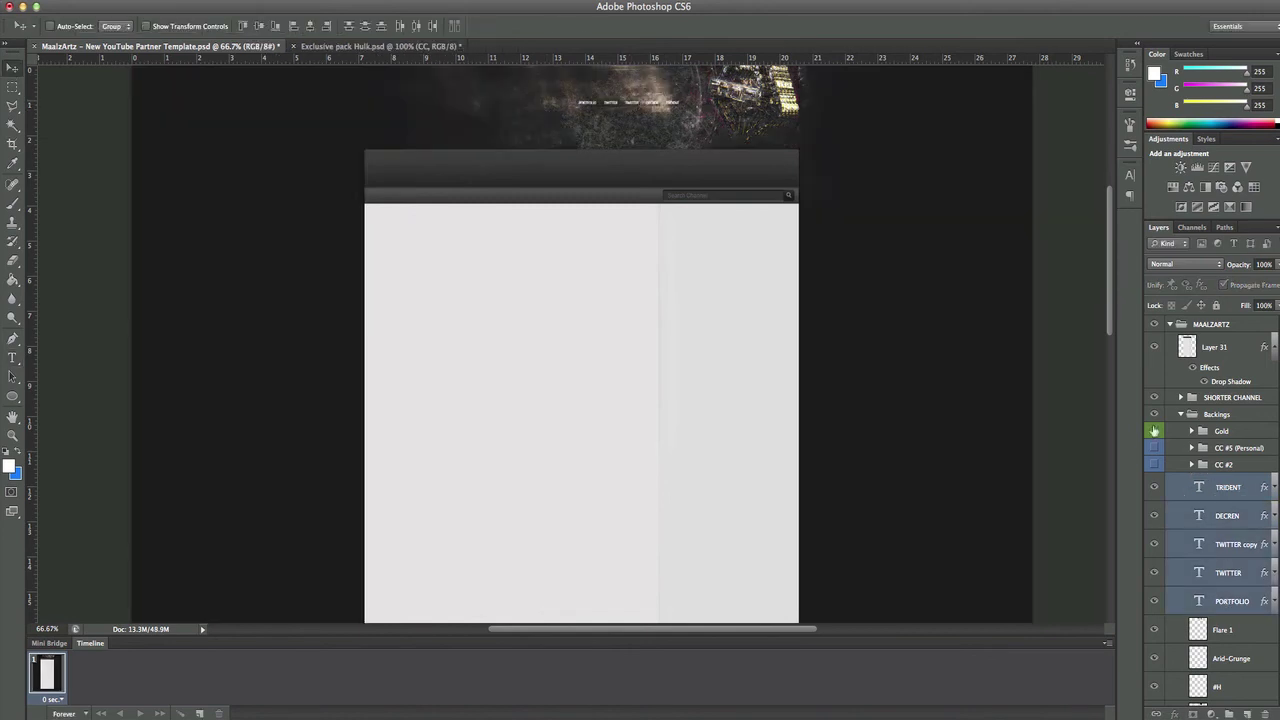
# Delete the CC #2 group and duplicate the PORTFOLIO link with Ctrl+J
pyautogui.click(1225, 465)
pyautogui.press('Delete')
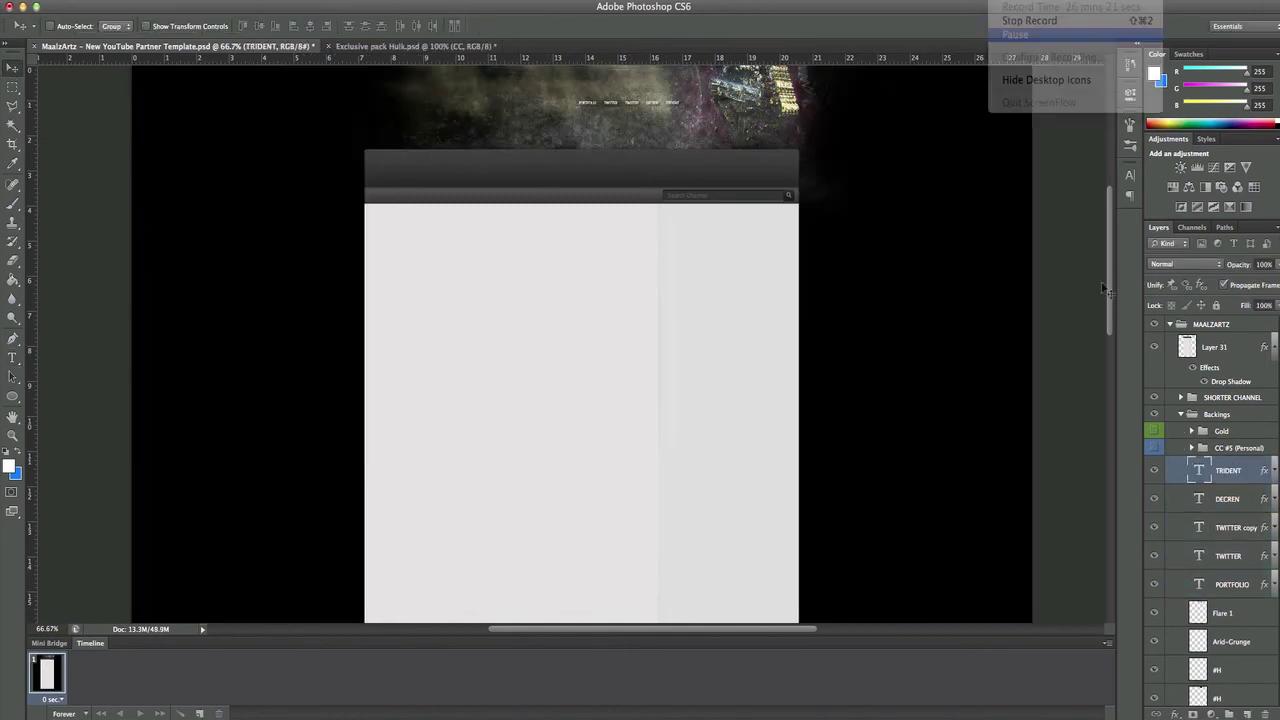
pyautogui.hotkey('ctrl', 'j')
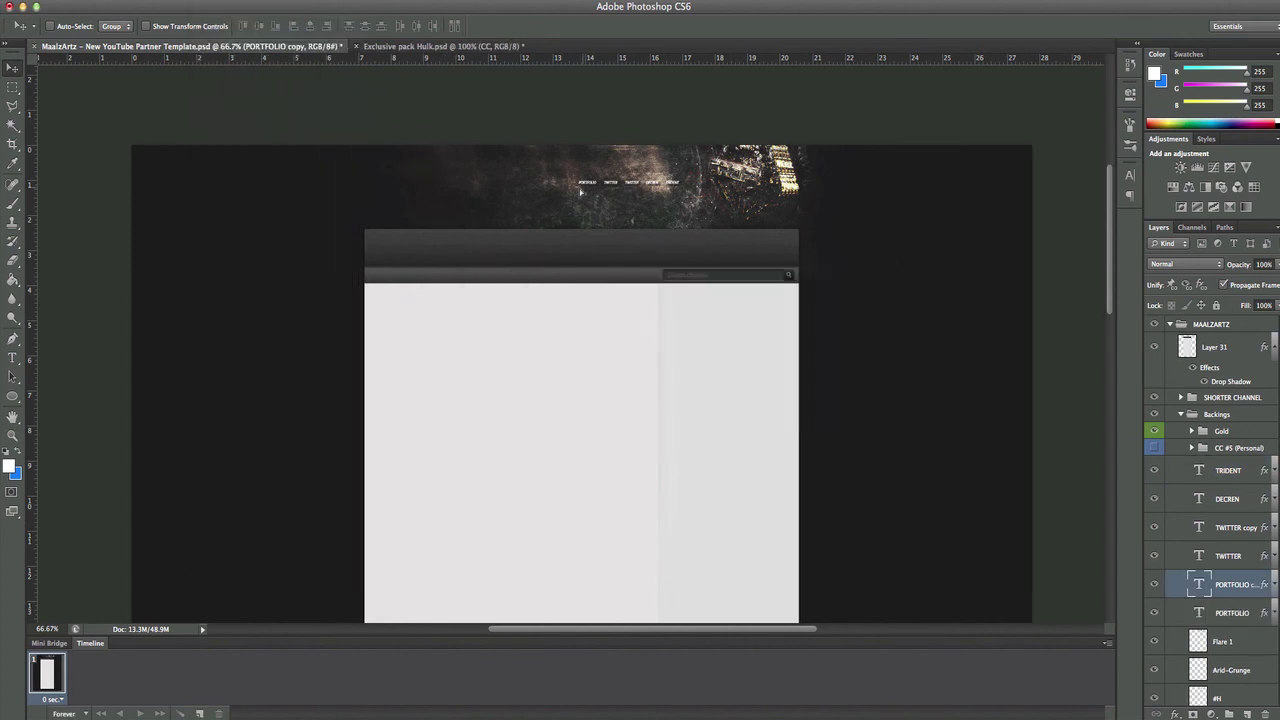